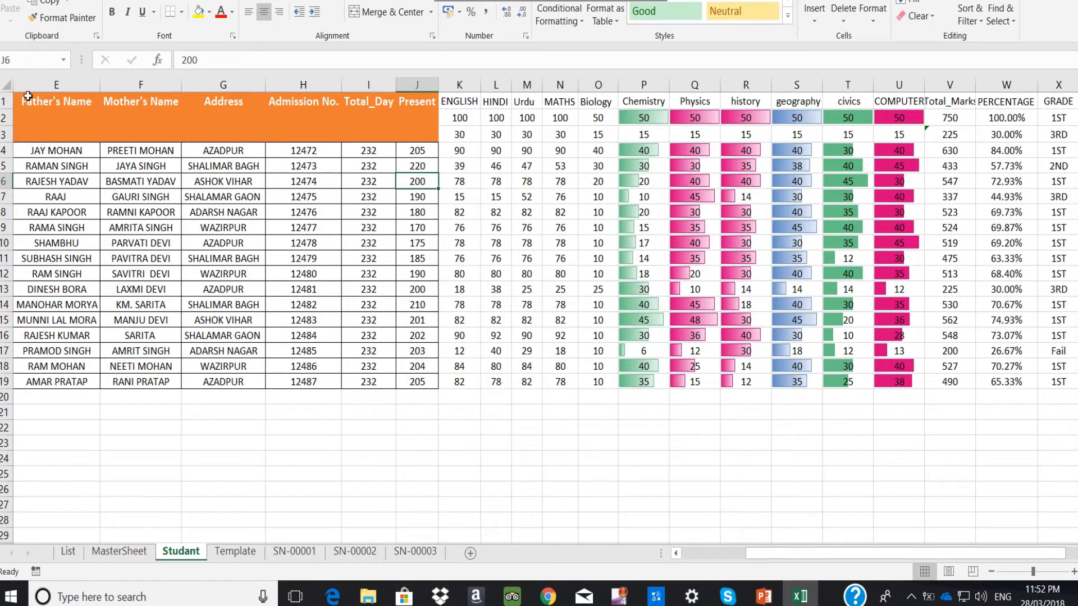
Select row 2, just below the column titles of the Studant sheet
drag(28, 98, 1011, 107)
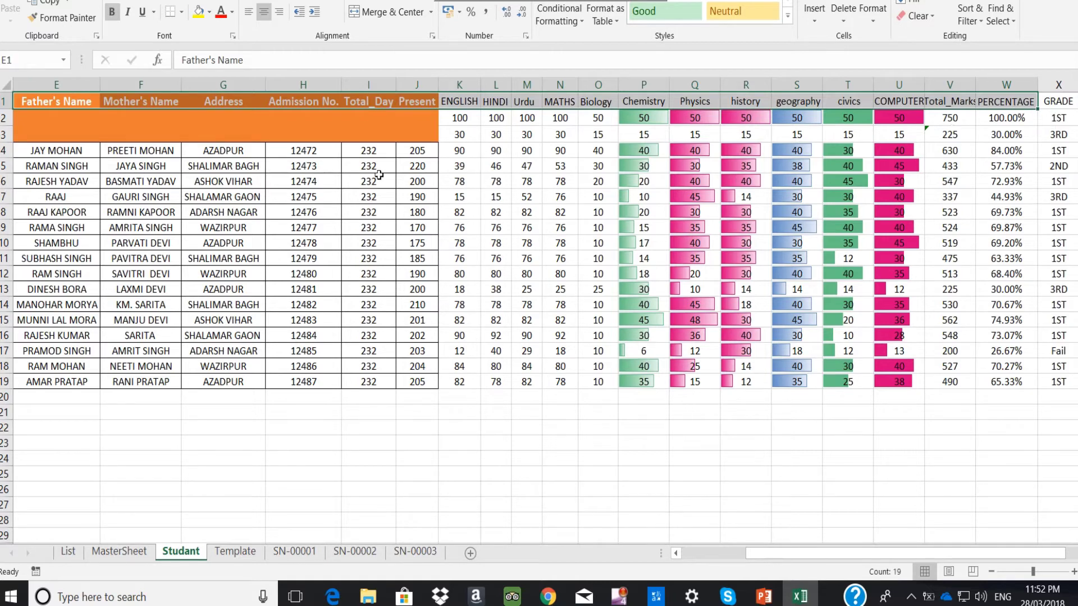
click(225, 128)
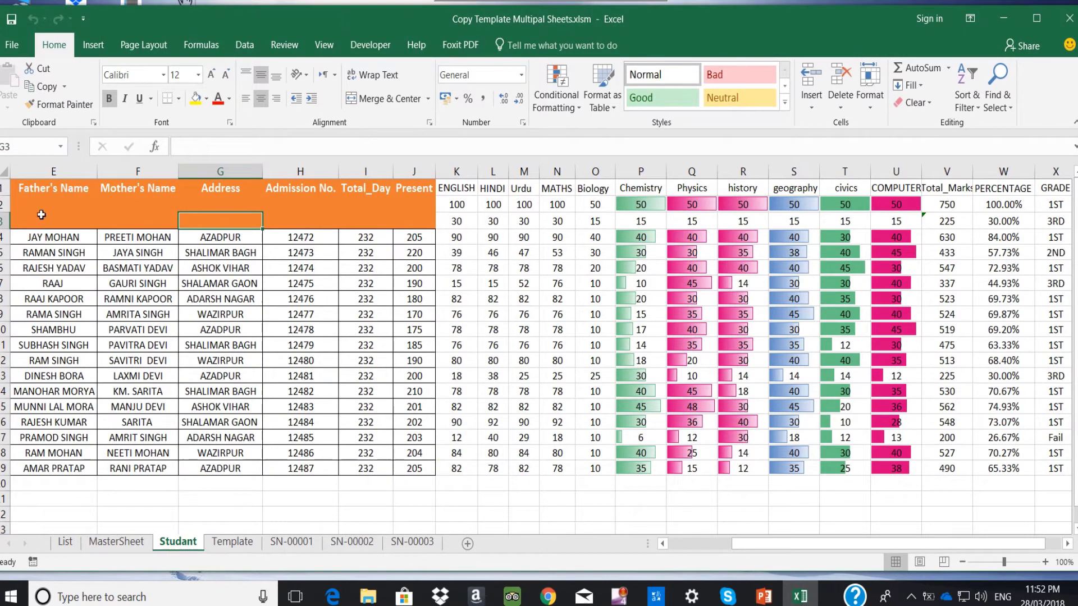
click(45, 206)
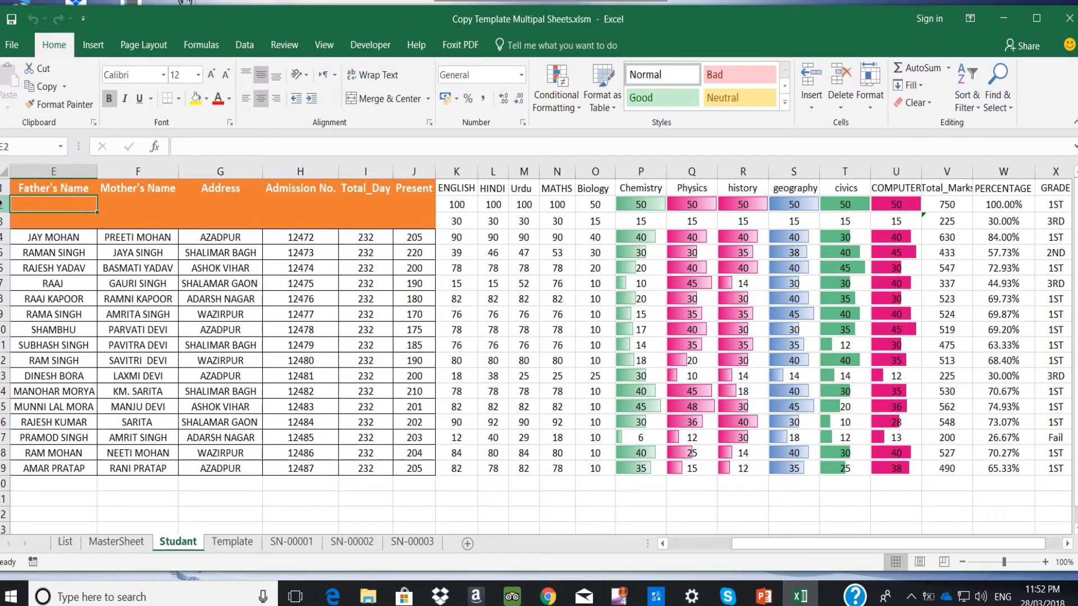
click(3, 204)
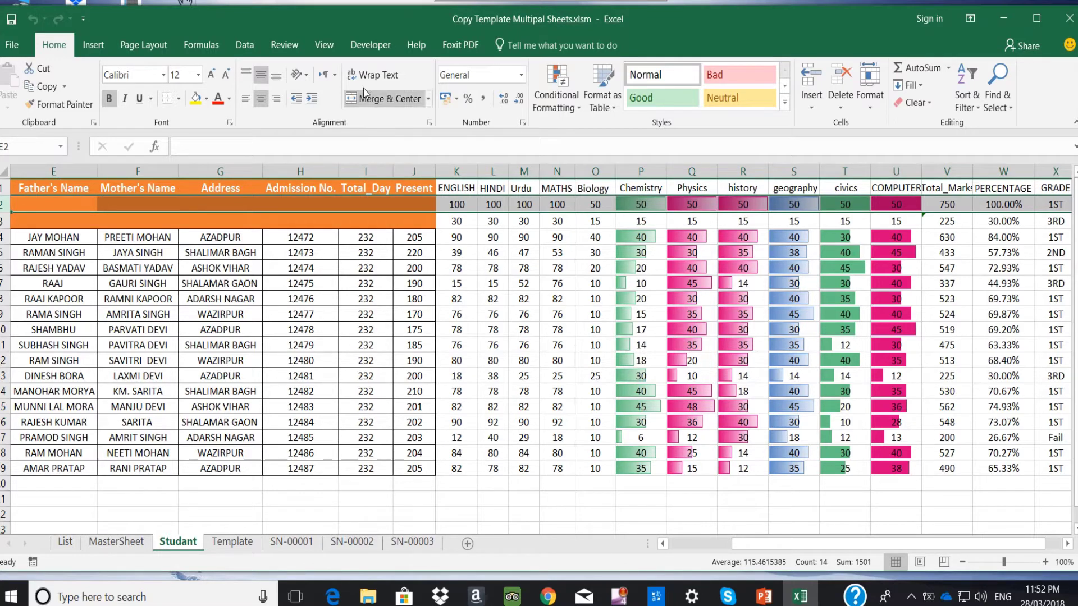
Apply View > Freeze Panes to lock the title row above row 2
click(277, 51)
click(315, 50)
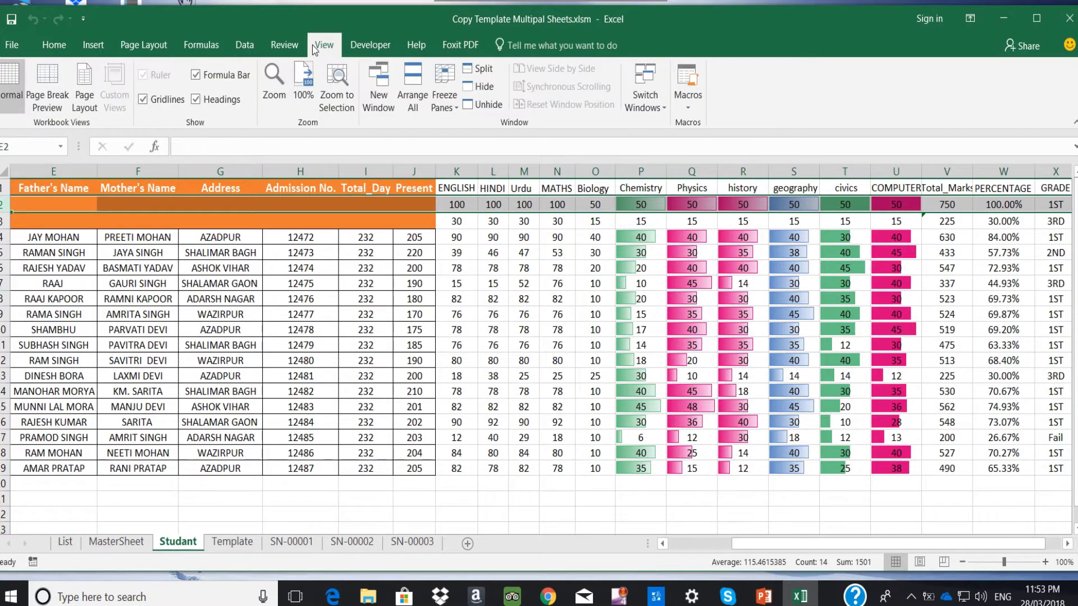
click(447, 109)
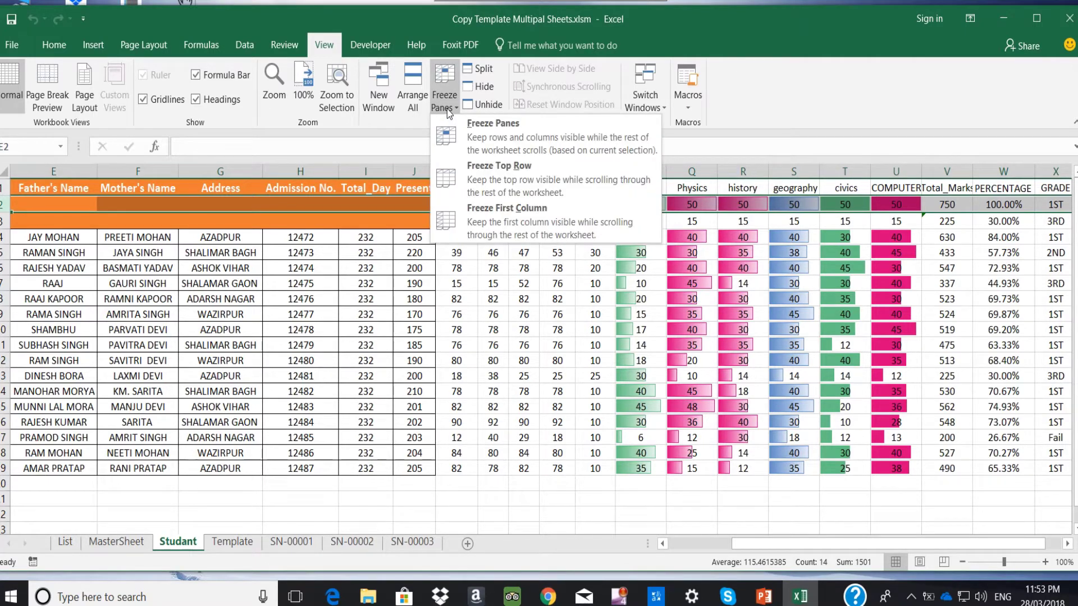
click(463, 134)
Scroll down and back up through the student records to confirm the titles stay fixed
click(452, 288)
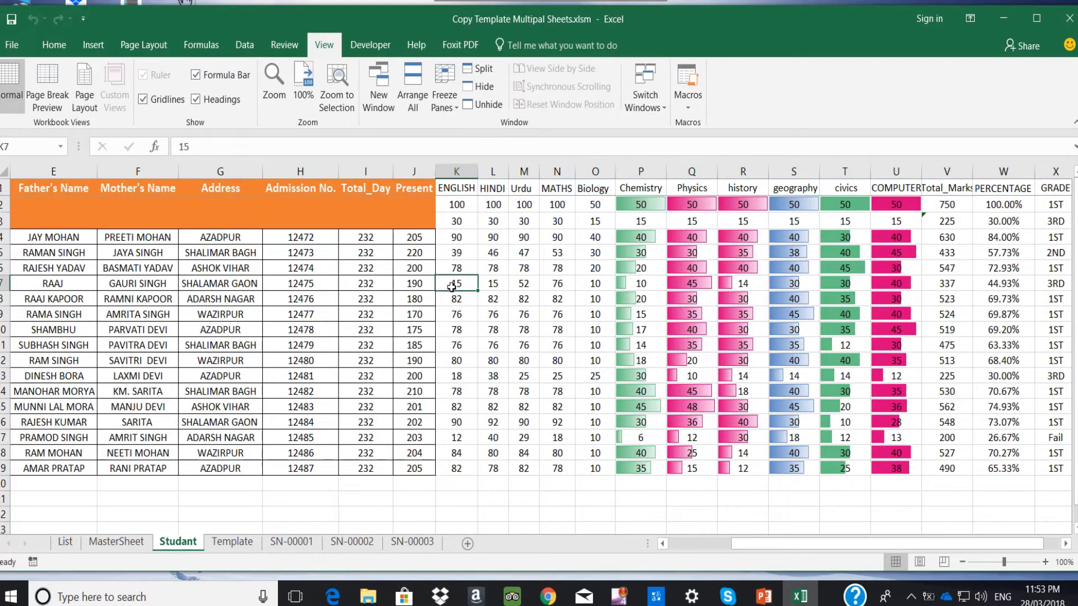
scroll(452, 287, down, 6)
scroll(451, 287, down, 5)
scroll(452, 288, up, 4)
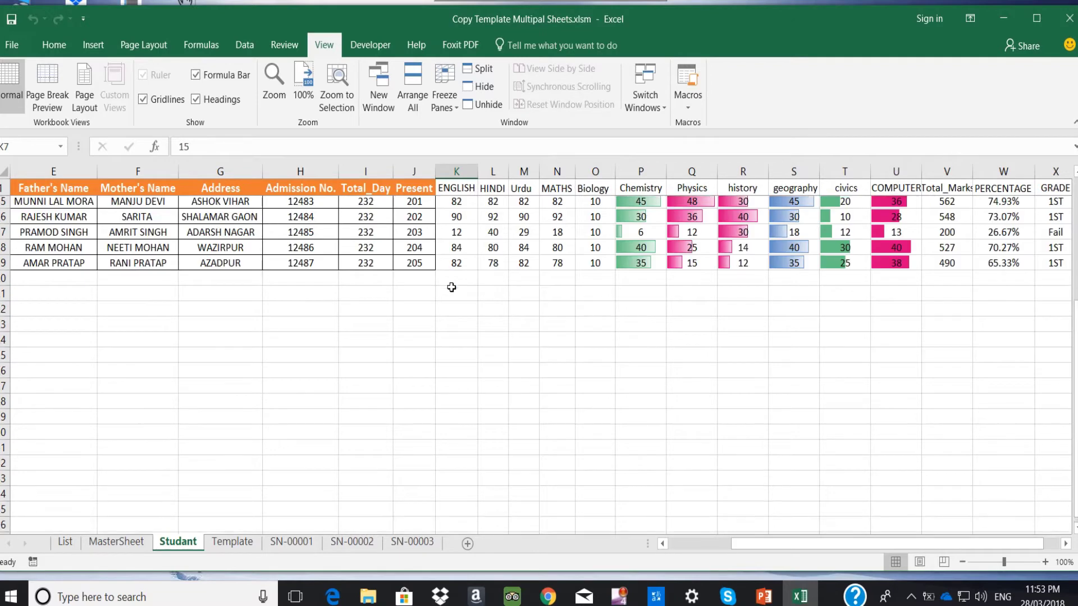
scroll(452, 287, up, 4)
scroll(452, 287, up, 3)
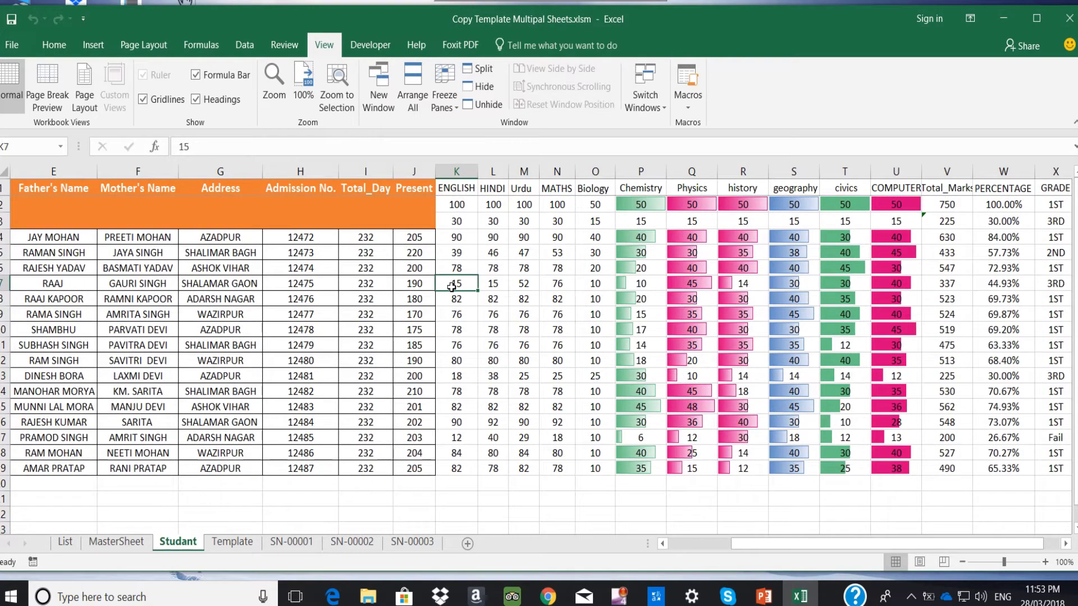
Inspect the title rows and marks cells such as K4 and G3 on the Studant sheet
click(473, 233)
mouse_move(57, 192)
mouse_down()
mouse_move(924, 199)
mouse_move(994, 189)
mouse_up()
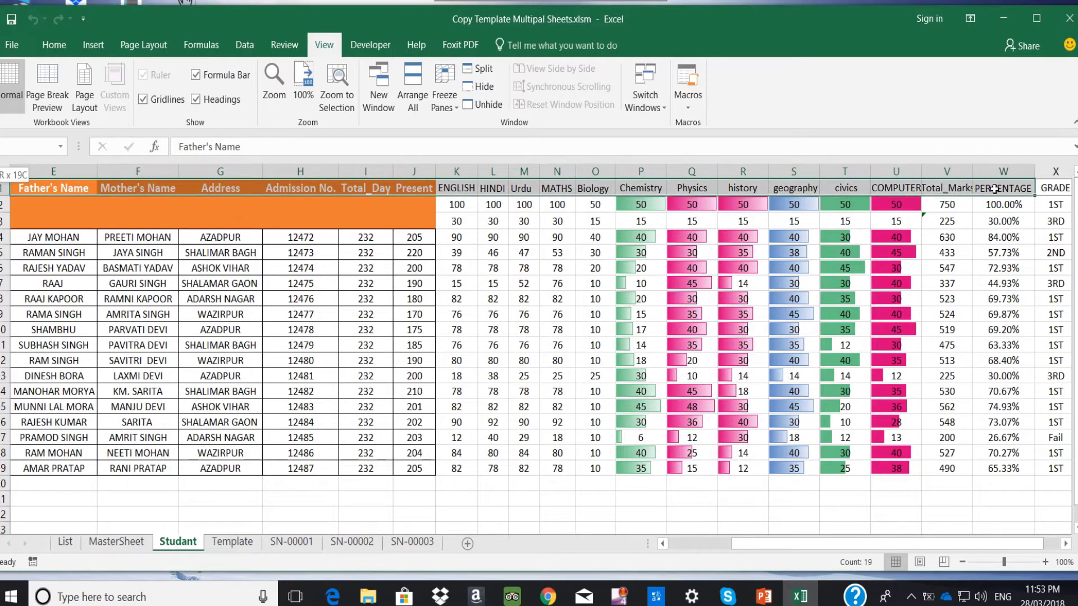
click(380, 336)
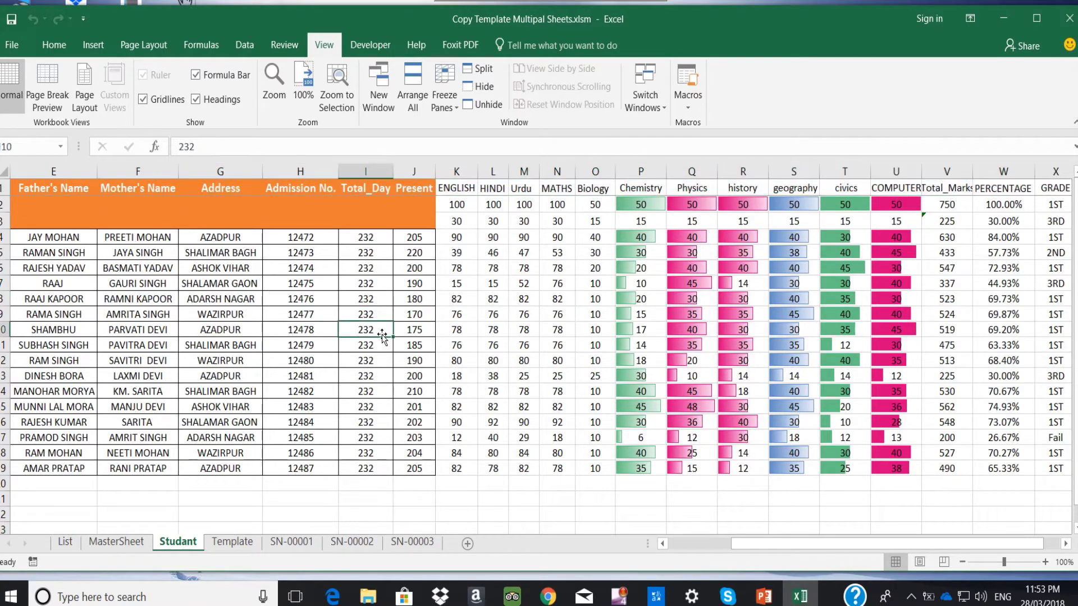
scroll(380, 336, down, 5)
scroll(380, 335, up, 5)
click(204, 223)
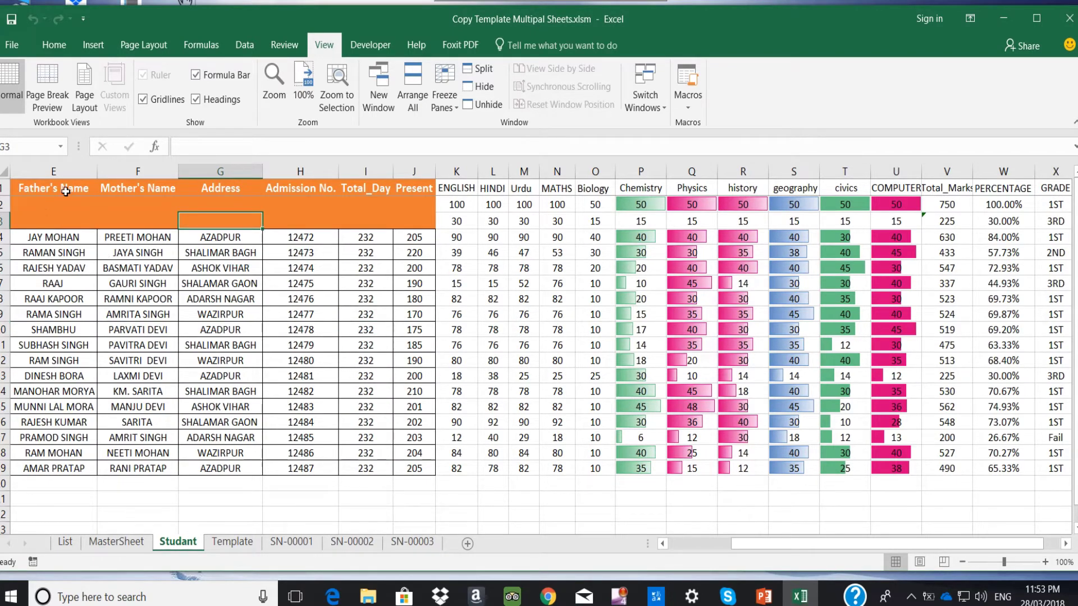
click(4, 188)
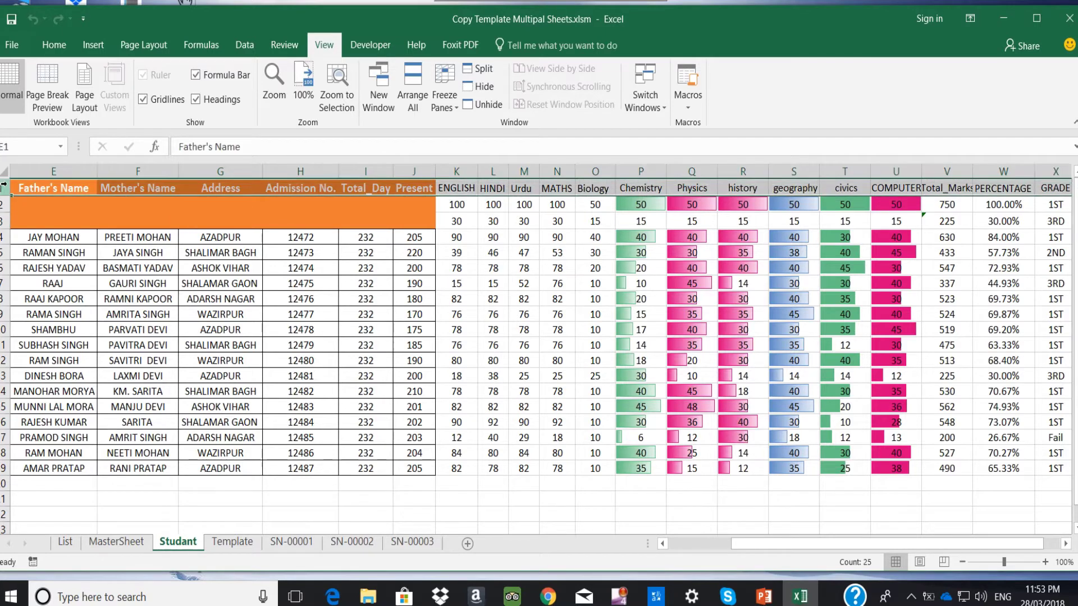
click(449, 238)
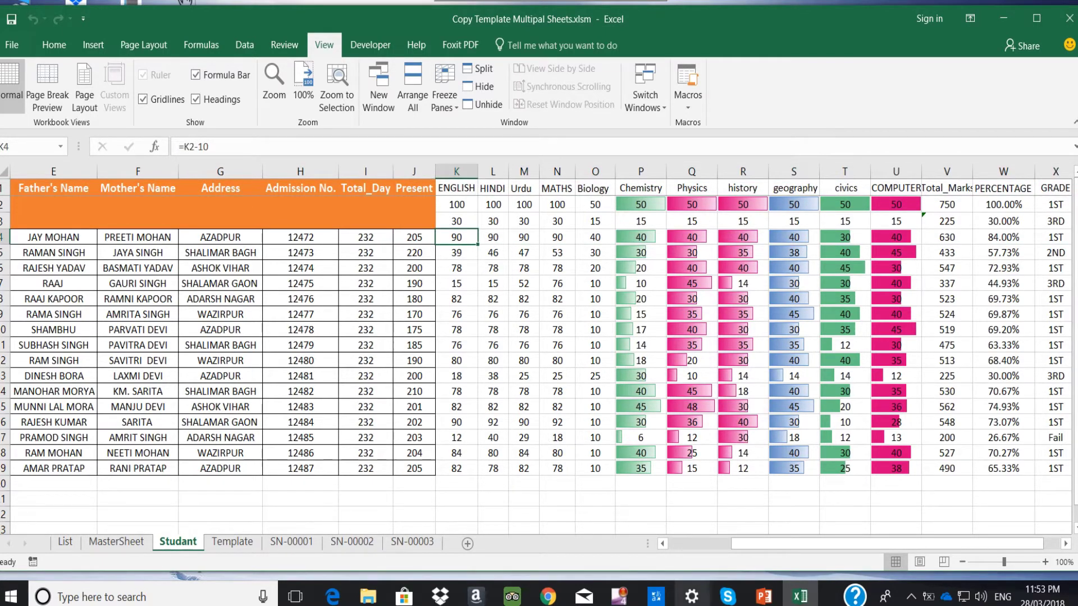
Scroll back to column A and select the student detail block A1:J19, Roll No. to Present
drag(766, 545, 784, 545)
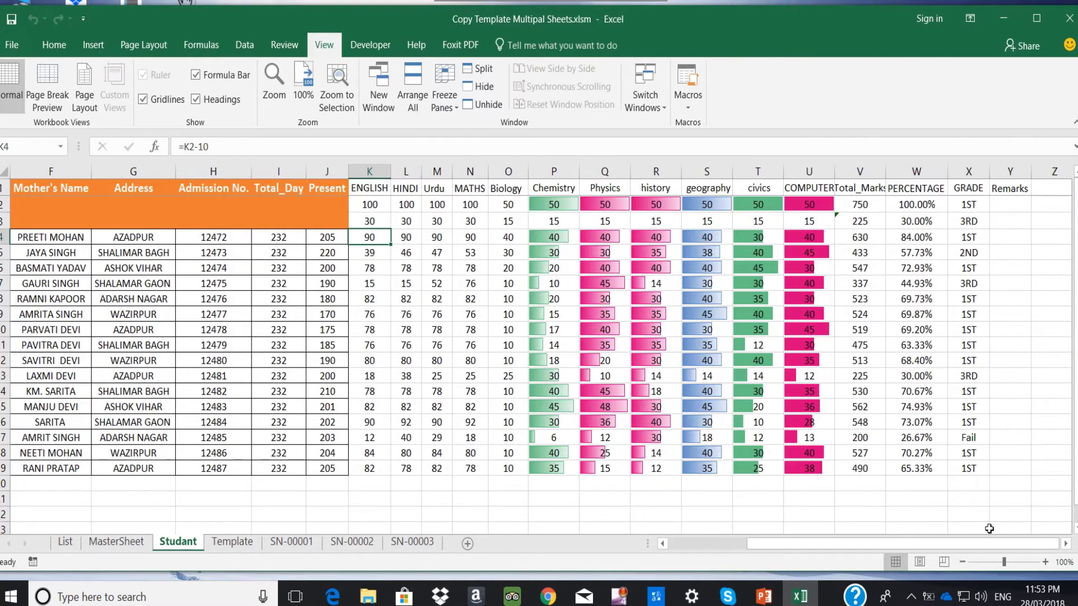
click(1066, 543)
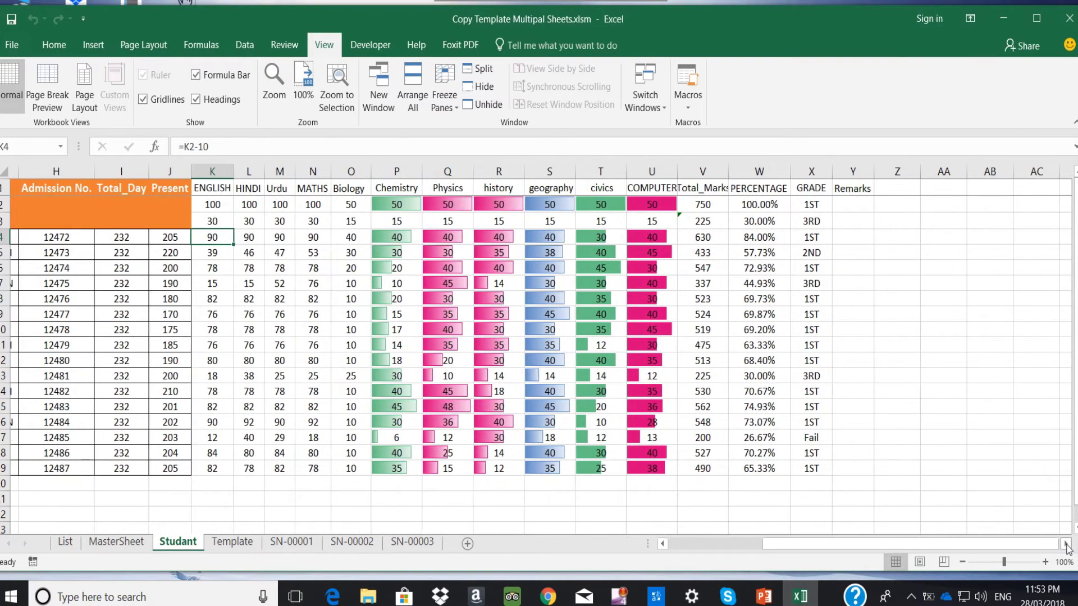
drag(971, 544, 851, 563)
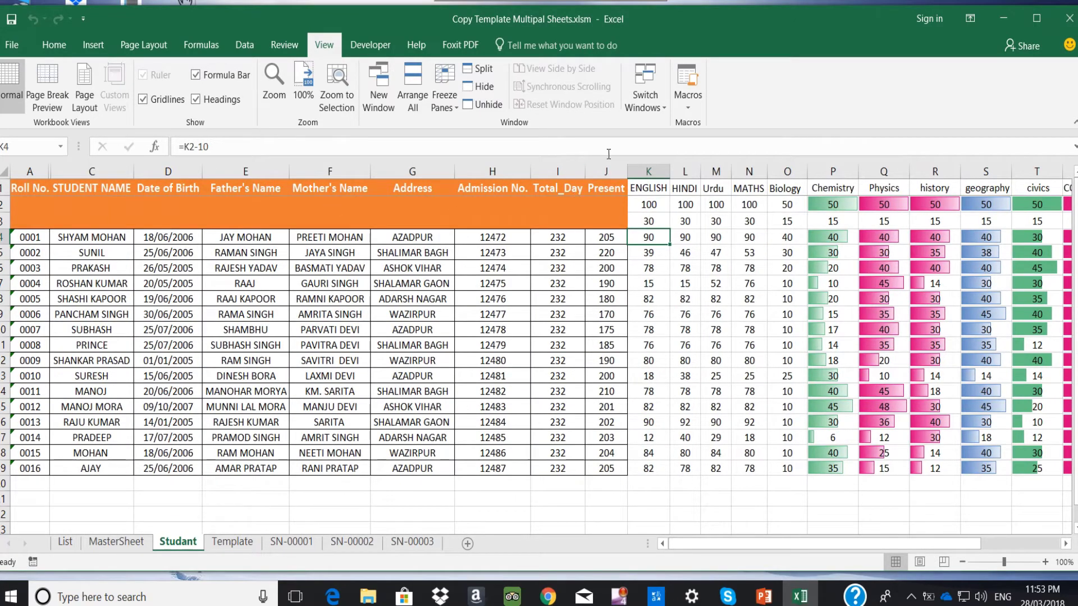
mouse_move(611, 188)
mouse_down()
mouse_move(171, 196)
mouse_move(69, 467)
mouse_move(42, 467)
mouse_up()
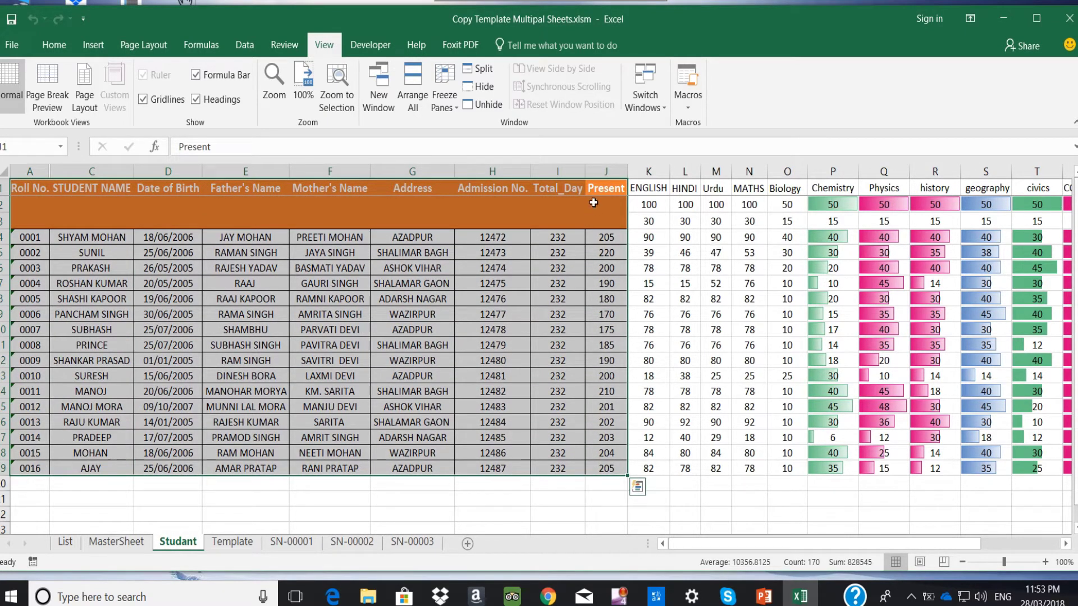
click(633, 204)
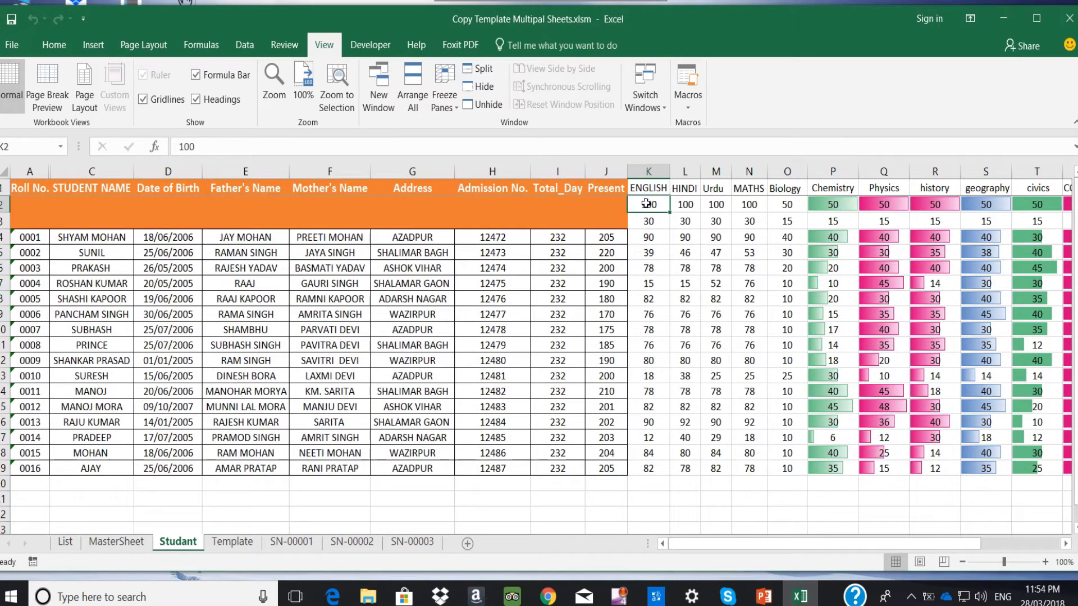
click(449, 107)
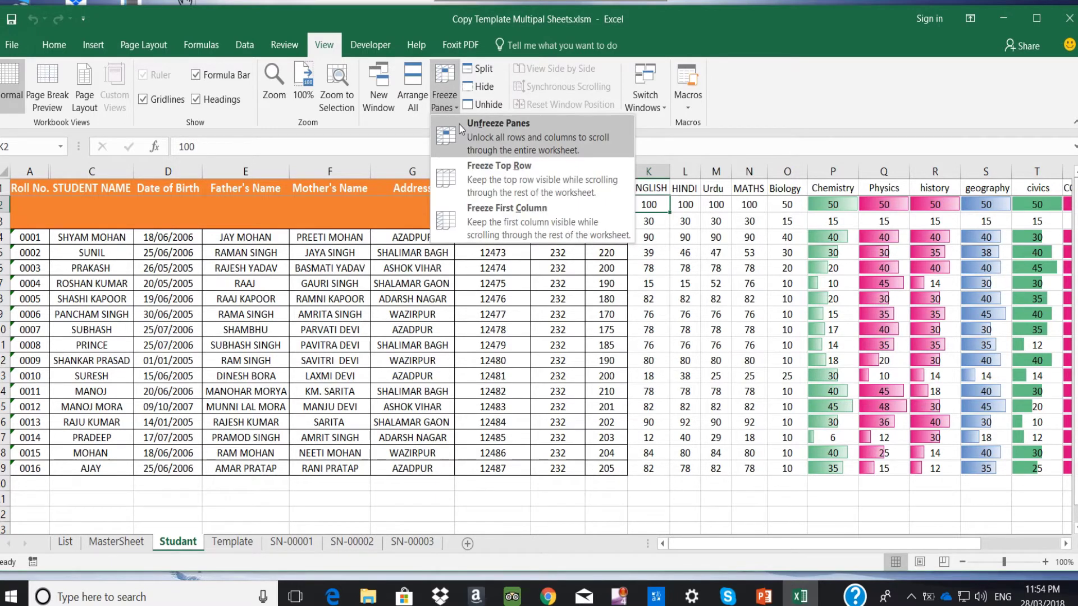
click(460, 129)
click(455, 110)
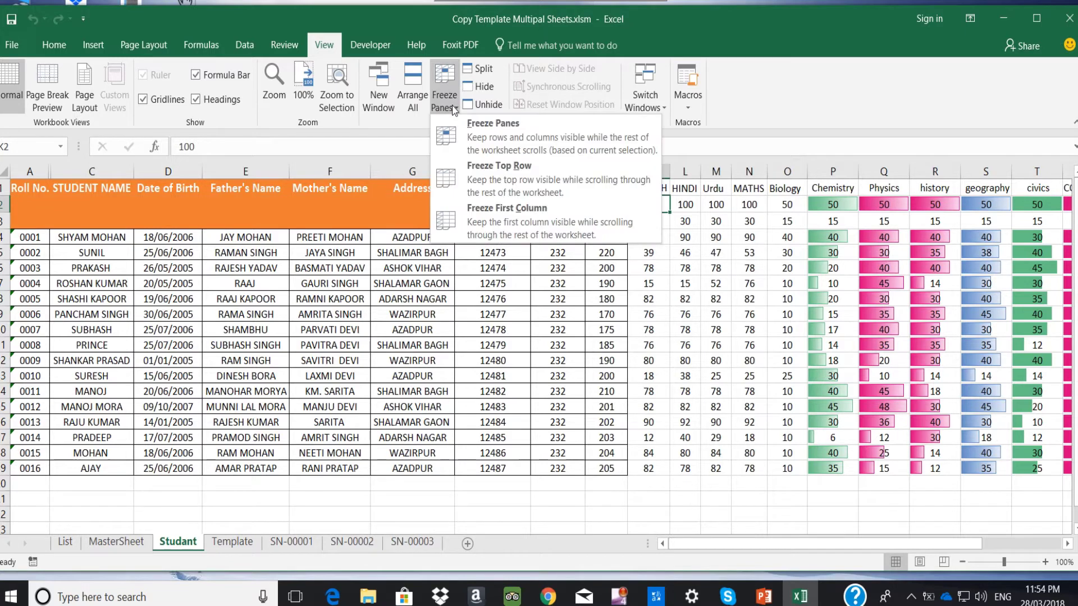
click(465, 133)
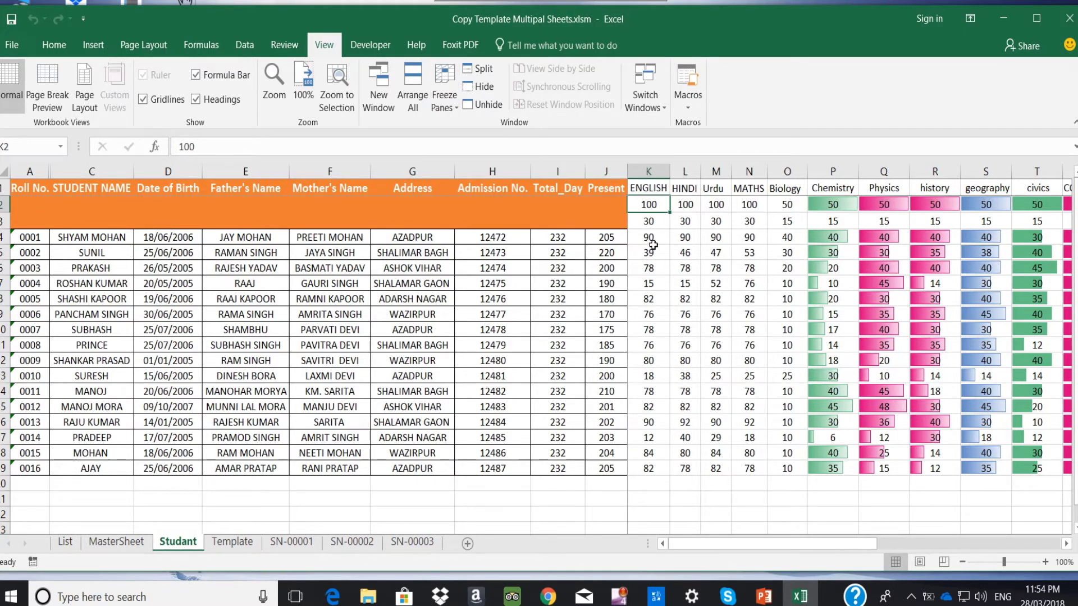
mouse_move(612, 188)
mouse_down()
mouse_move(336, 174)
mouse_move(23, 456)
mouse_up()
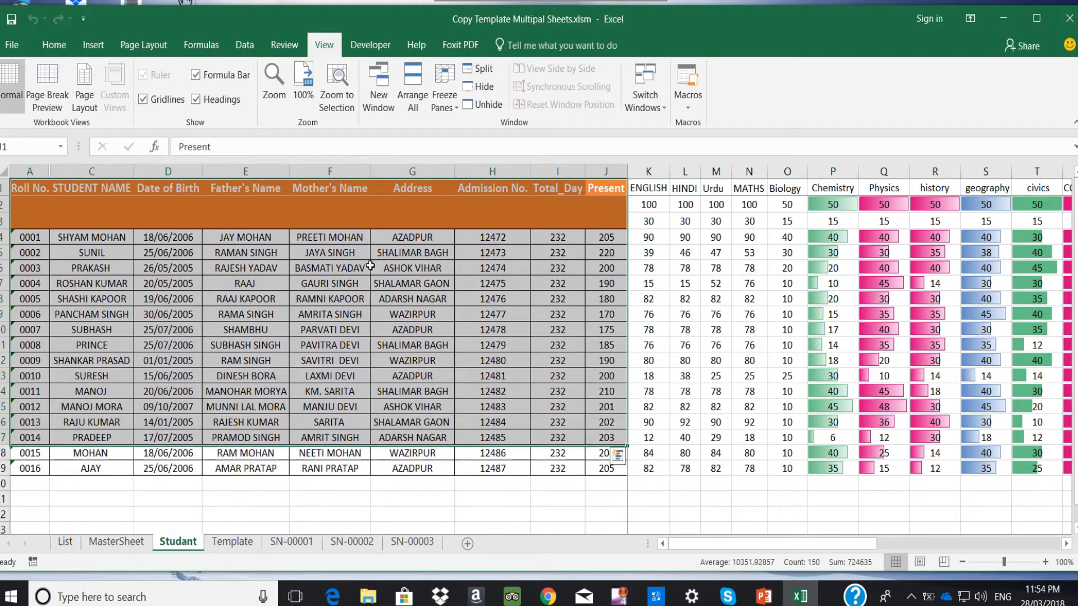
click(685, 188)
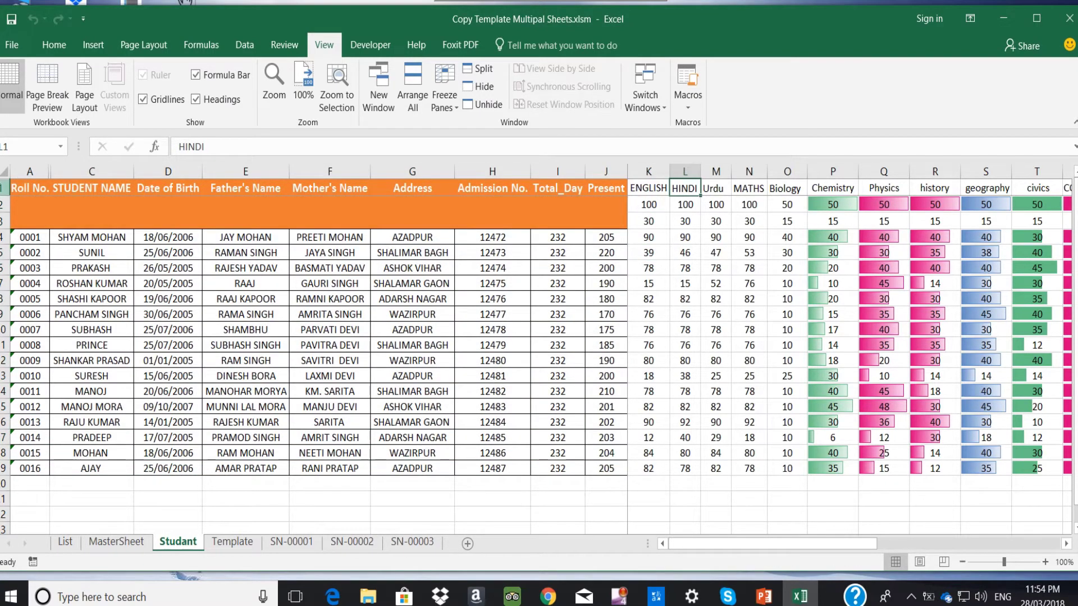
click(5, 188)
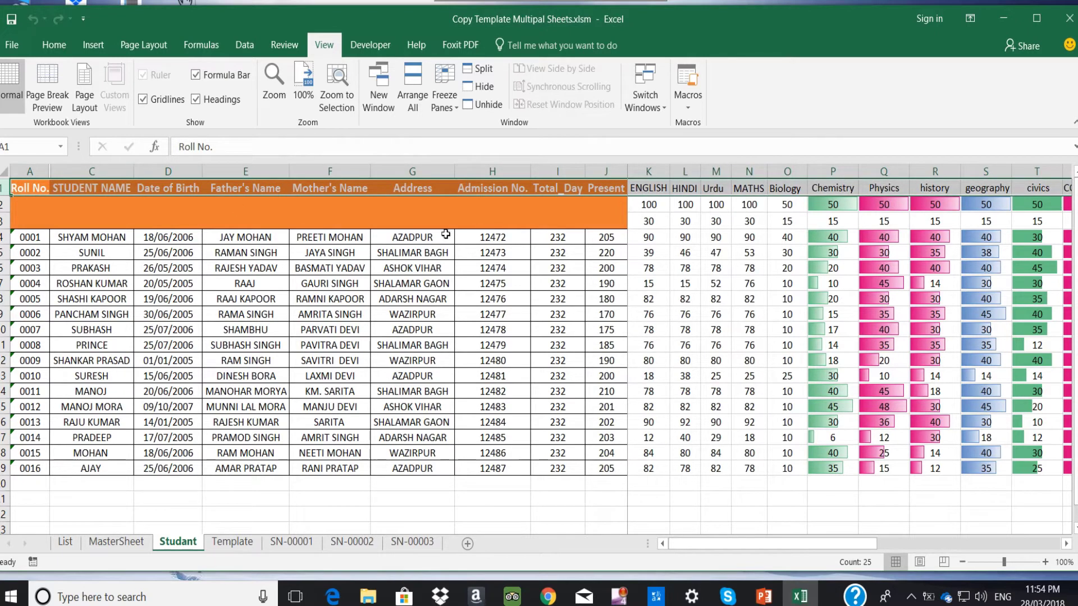
mouse_move(30, 205)
mouse_down()
mouse_move(594, 413)
mouse_move(597, 468)
mouse_up()
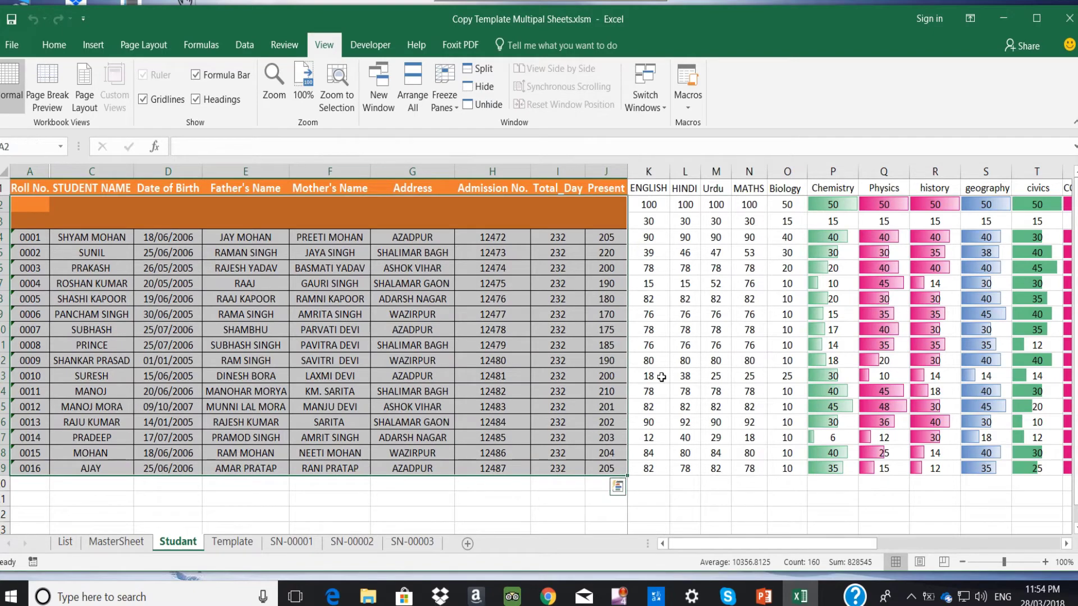
click(654, 340)
click(655, 340)
key(Right)
key(Right)
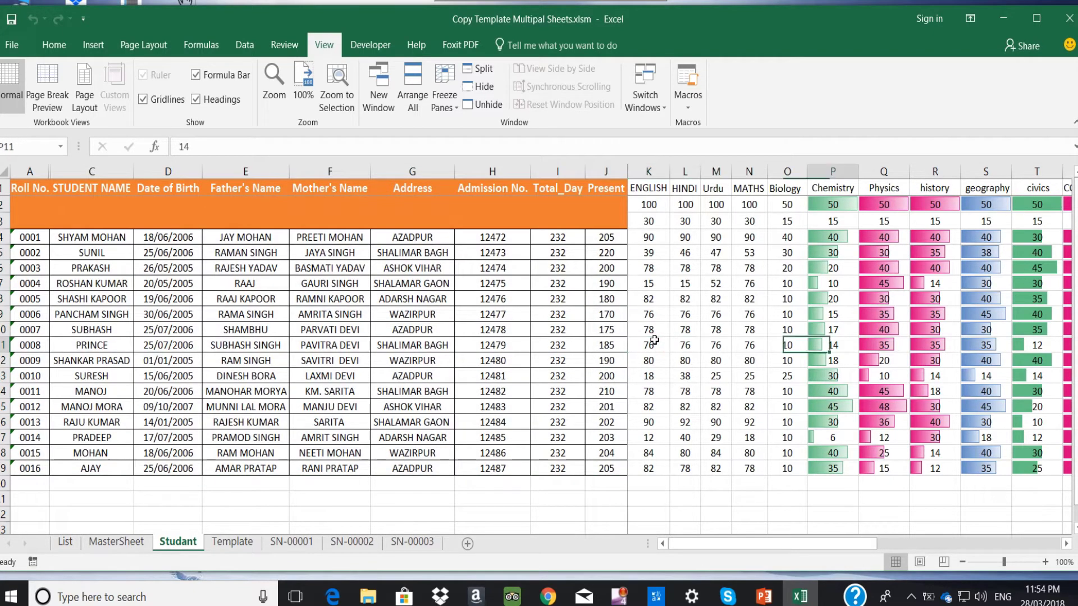
key(Right)
key(Right)
key(Right)
key(Right)
key(Right)
key(Right)
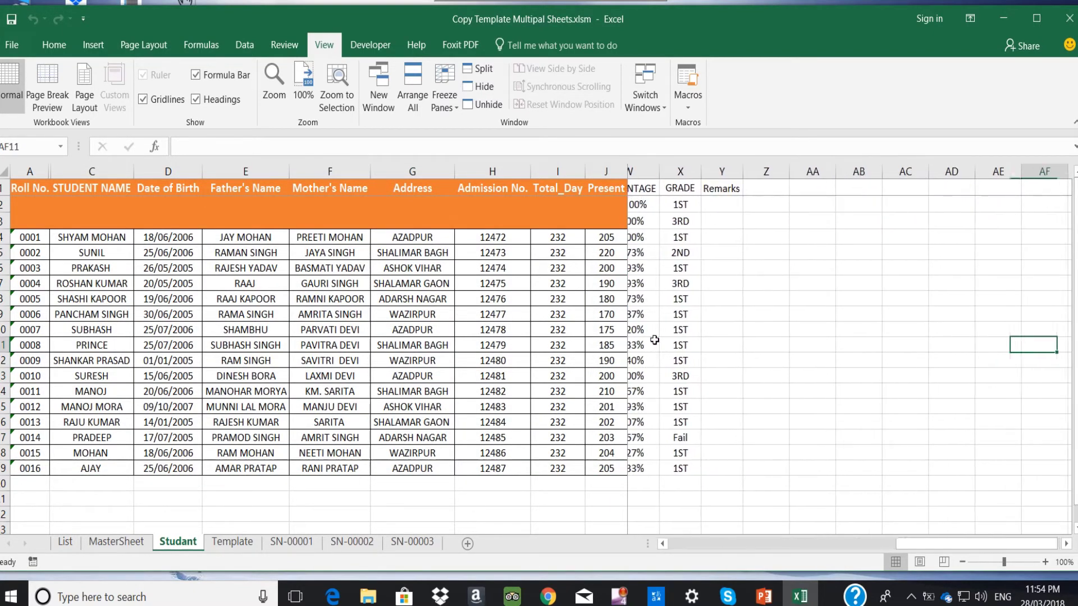
key(Right)
key(Right)
key(Right)
key(Right)
key(Left)
key(Left)
key(Left)
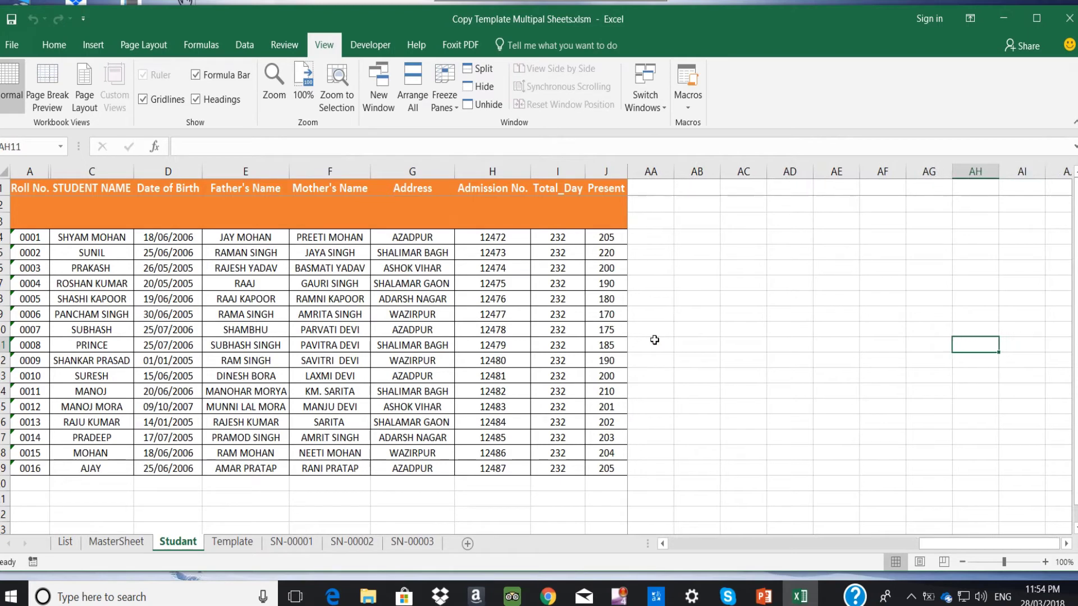
key(Left)
key(Left)
key(Left)
key(Left)
key(Left)
key(Left)
key(Left)
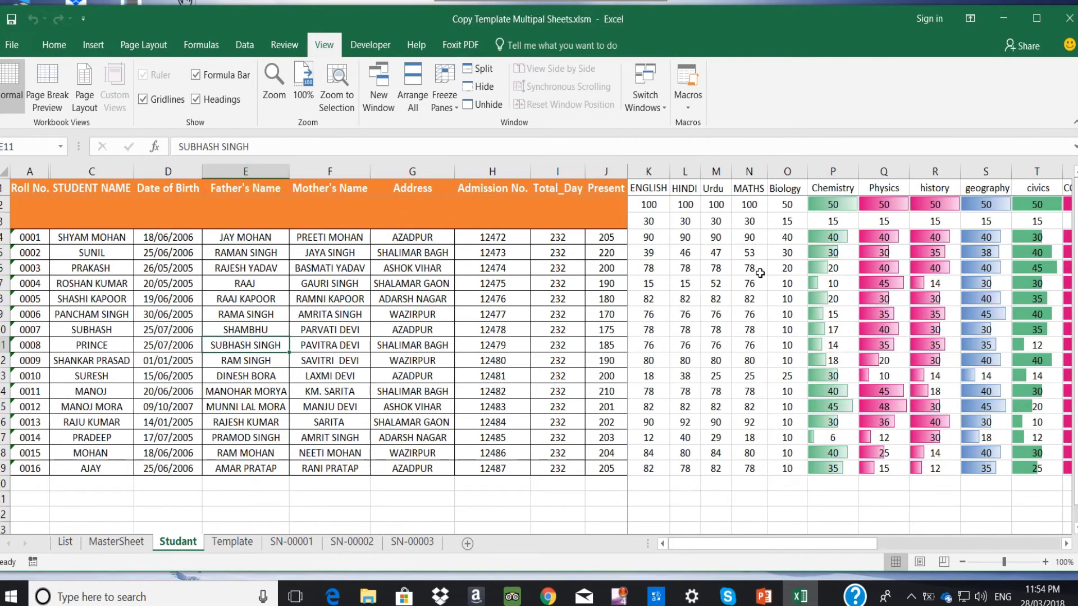
Unfreeze the panes, then re-freeze at cell K4 to fix rows 1–3 and columns A–J
click(462, 328)
click(444, 107)
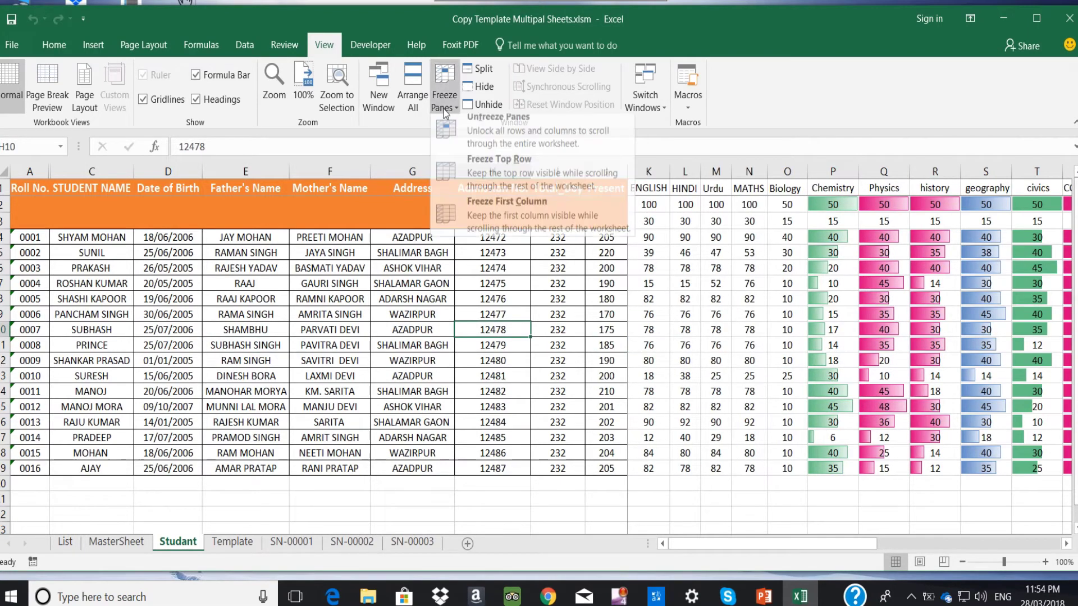
click(453, 134)
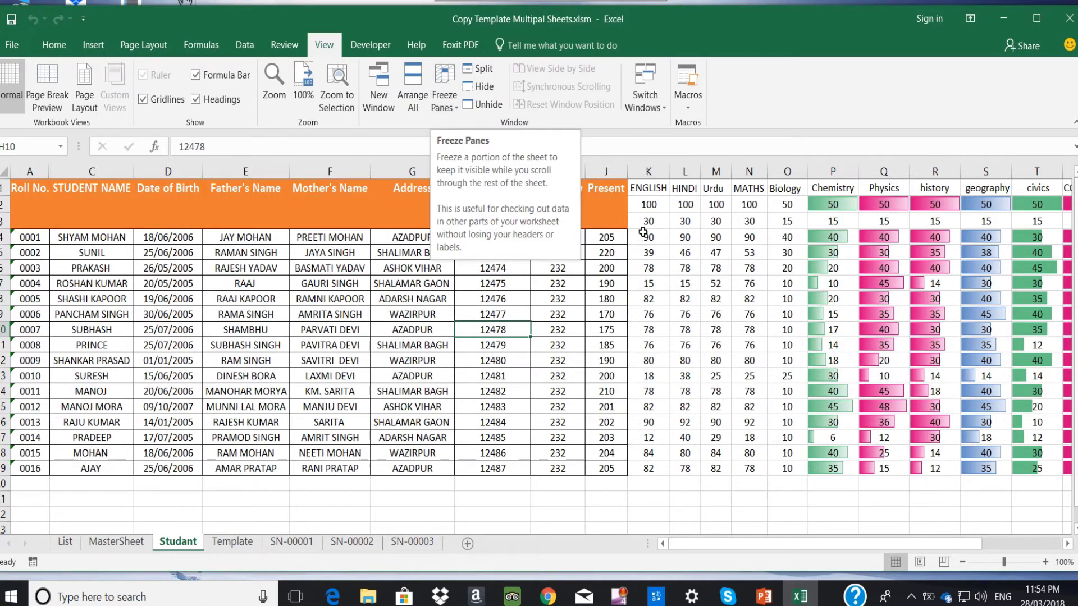
click(645, 235)
click(452, 104)
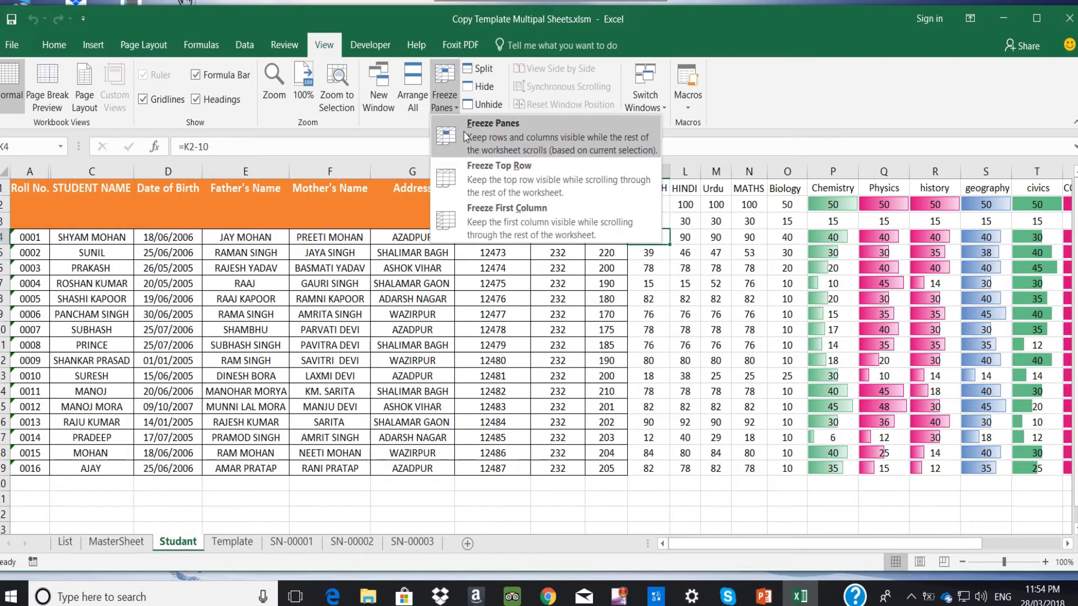
click(467, 135)
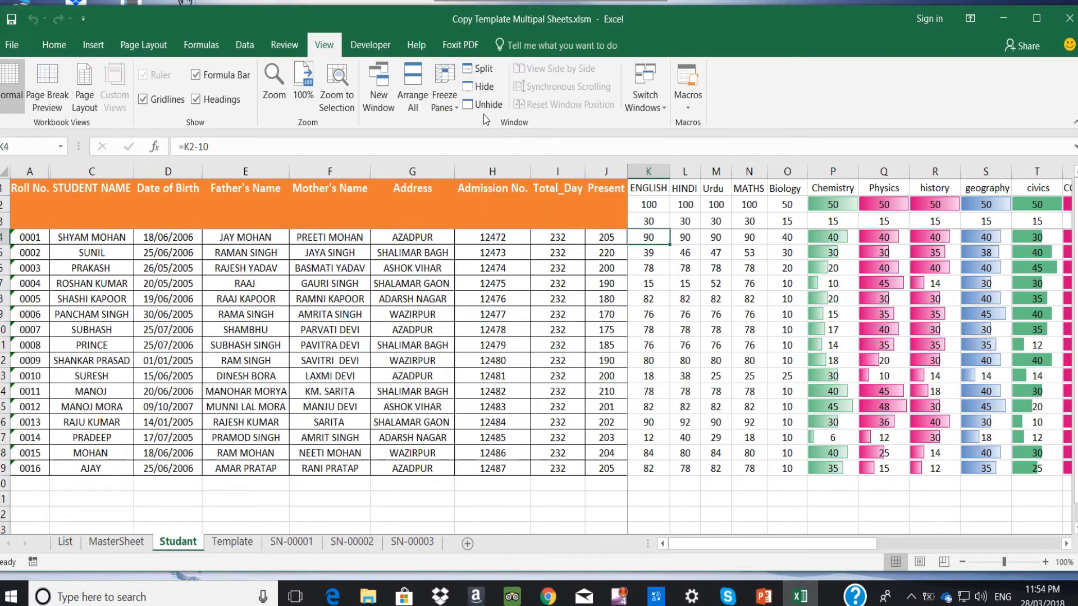
Split the window into four panes at K4 and scroll the lower pane independently
click(482, 69)
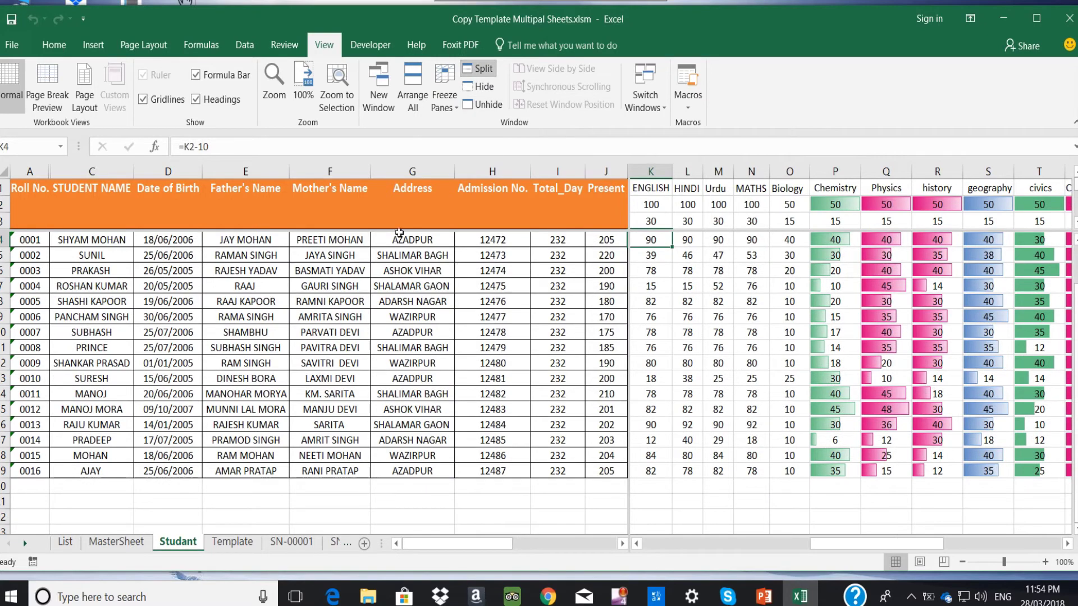
scroll(404, 314, down, 3)
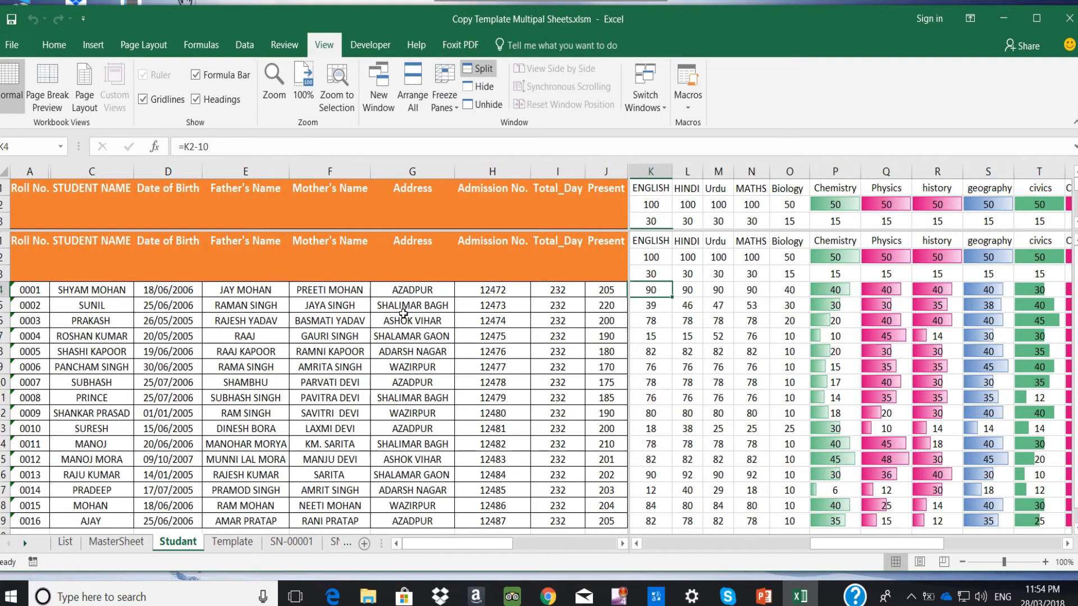
scroll(921, 319, down, 1)
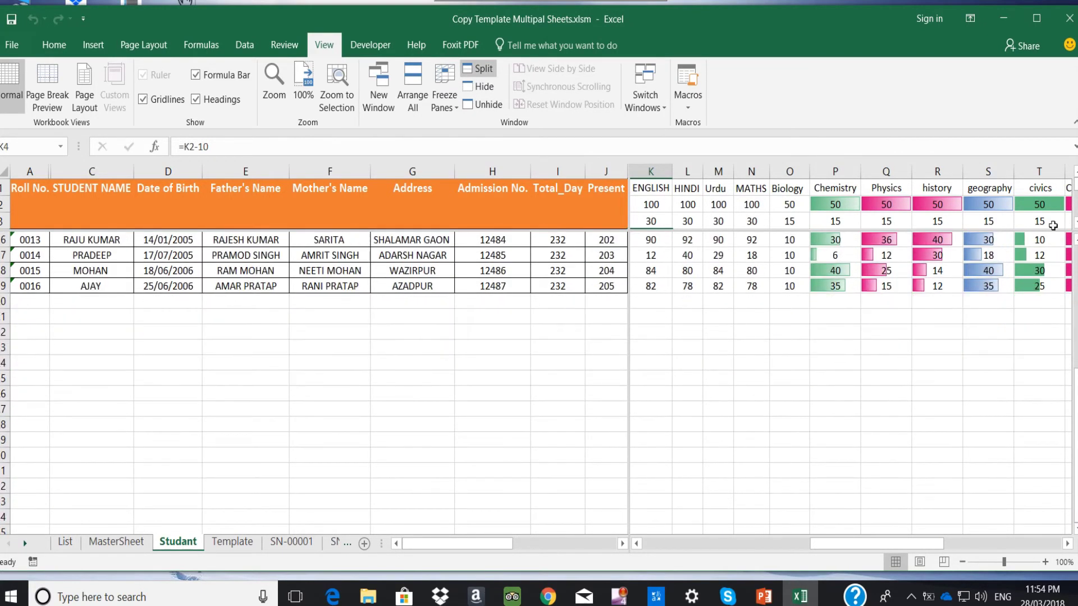
scroll(1076, 226, down, 1)
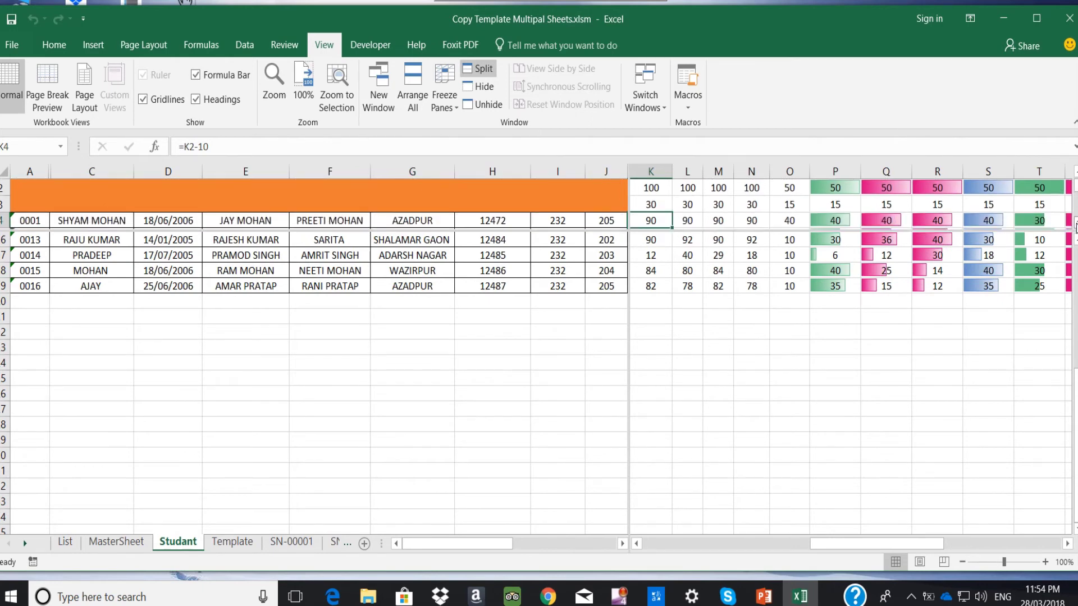
scroll(1075, 227, down, 1)
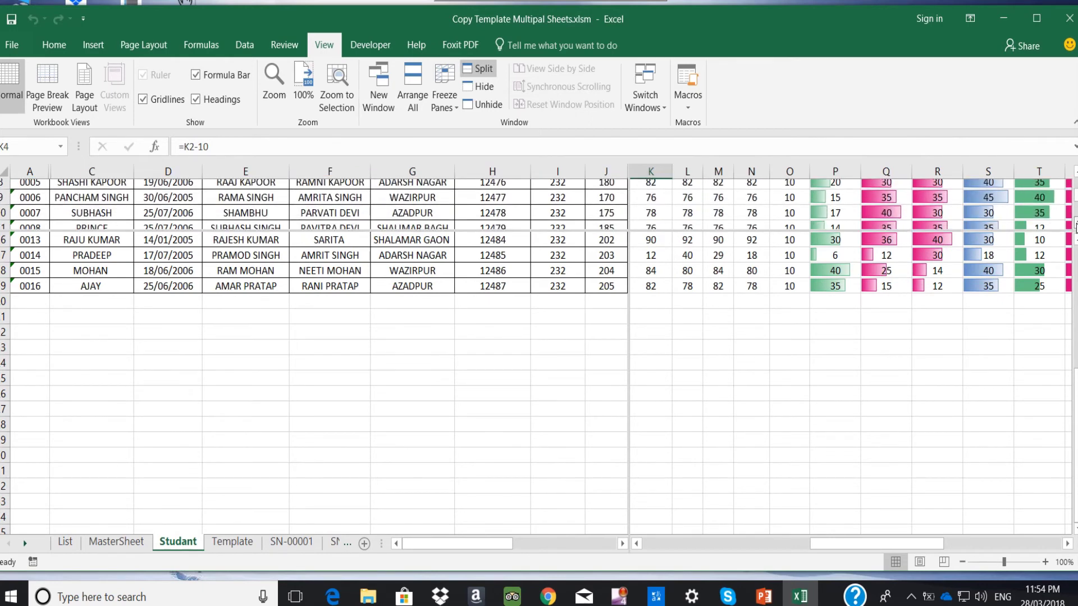
scroll(1075, 227, down, 1)
scroll(1075, 226, down, 1)
click(1075, 226)
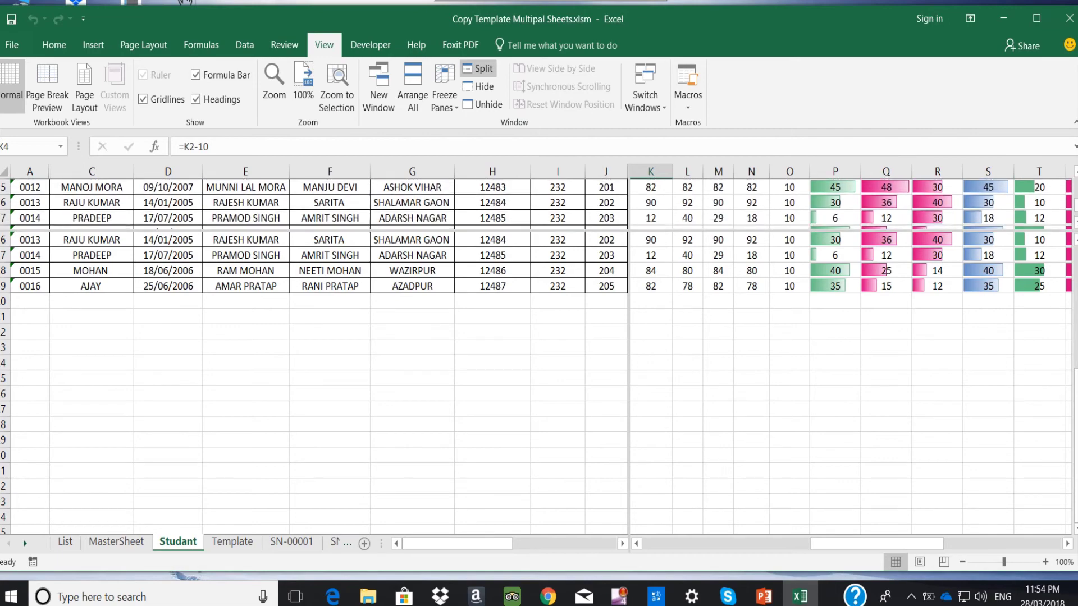
click(1076, 170)
click(1076, 170)
scroll(1076, 170, up, 3)
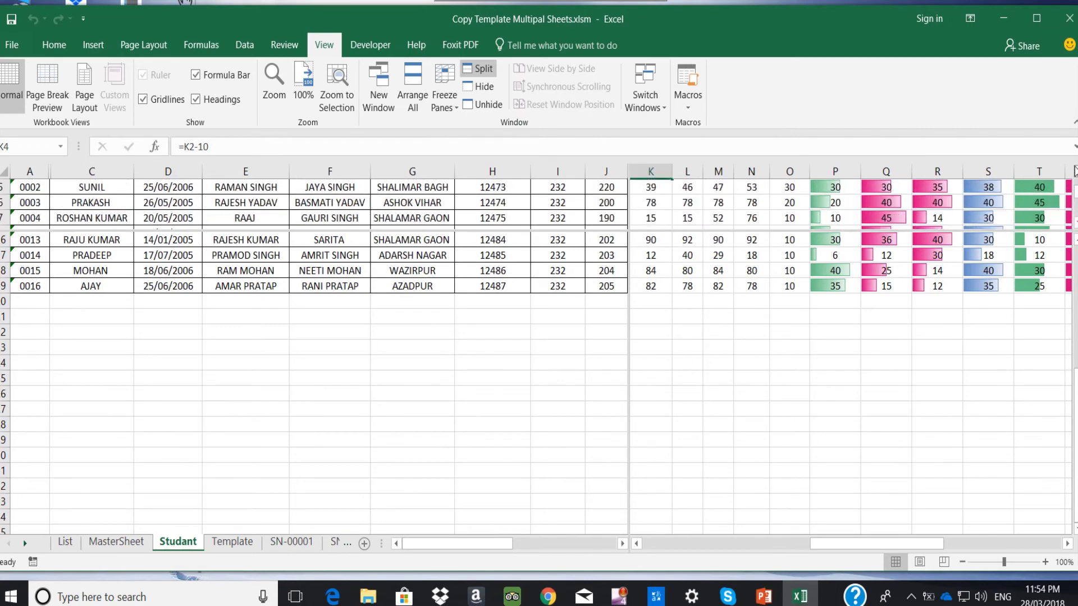
scroll(1076, 170, up, 1)
Check the ENGLISH and HINDI maximum marks in K2 and L2 while scrolling the panes
click(674, 276)
scroll(672, 278, up, 5)
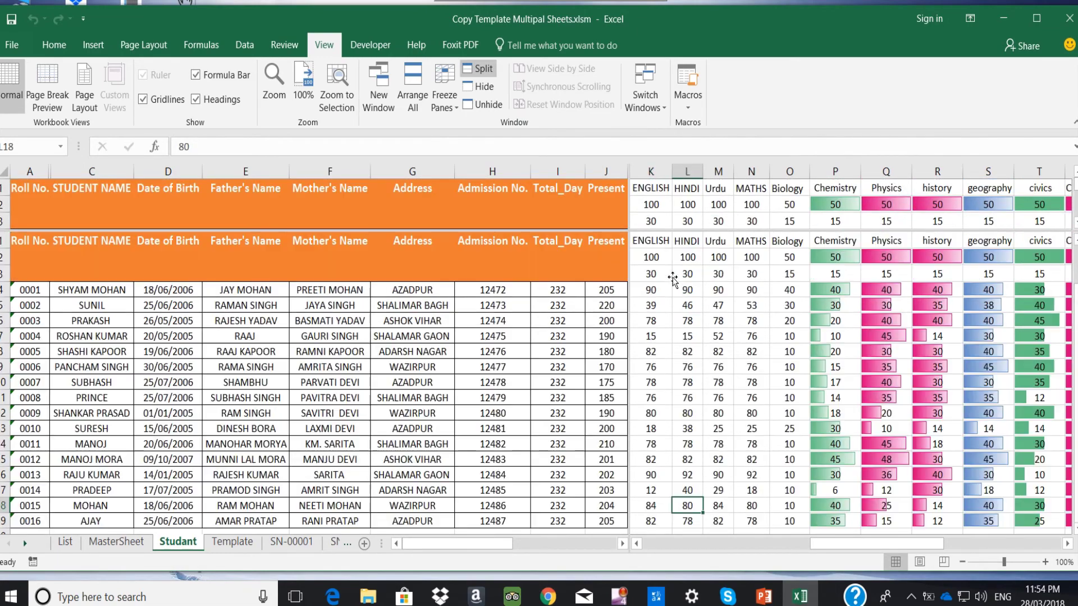
click(668, 256)
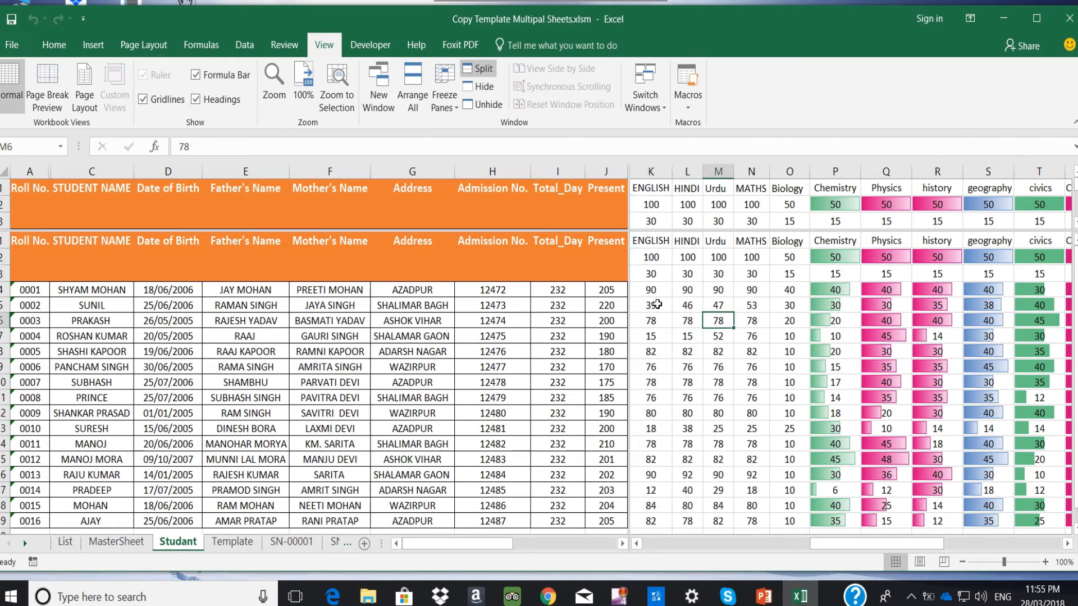
click(682, 205)
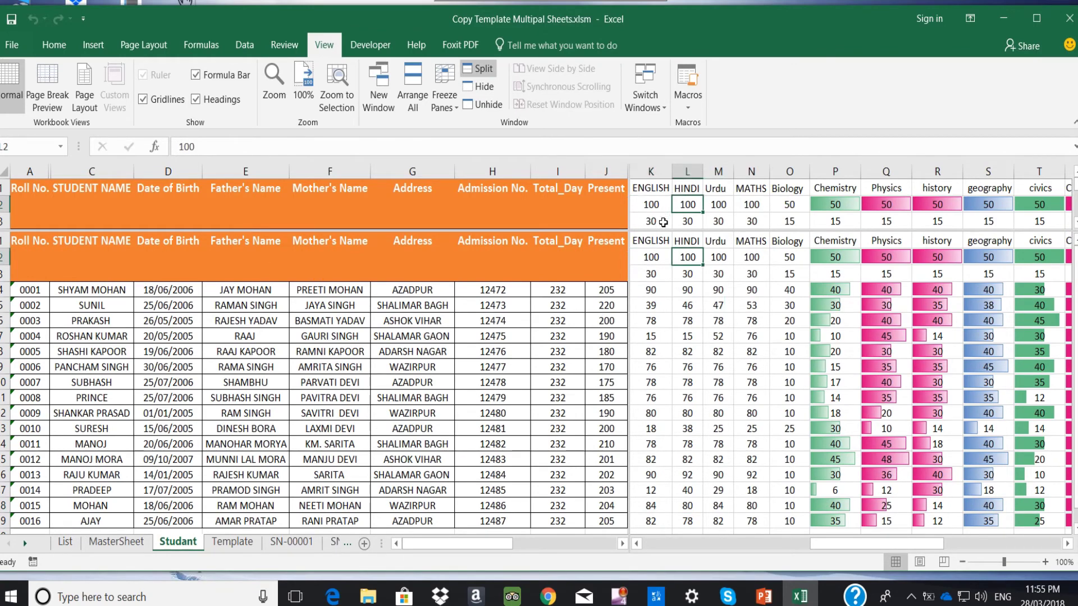
click(661, 204)
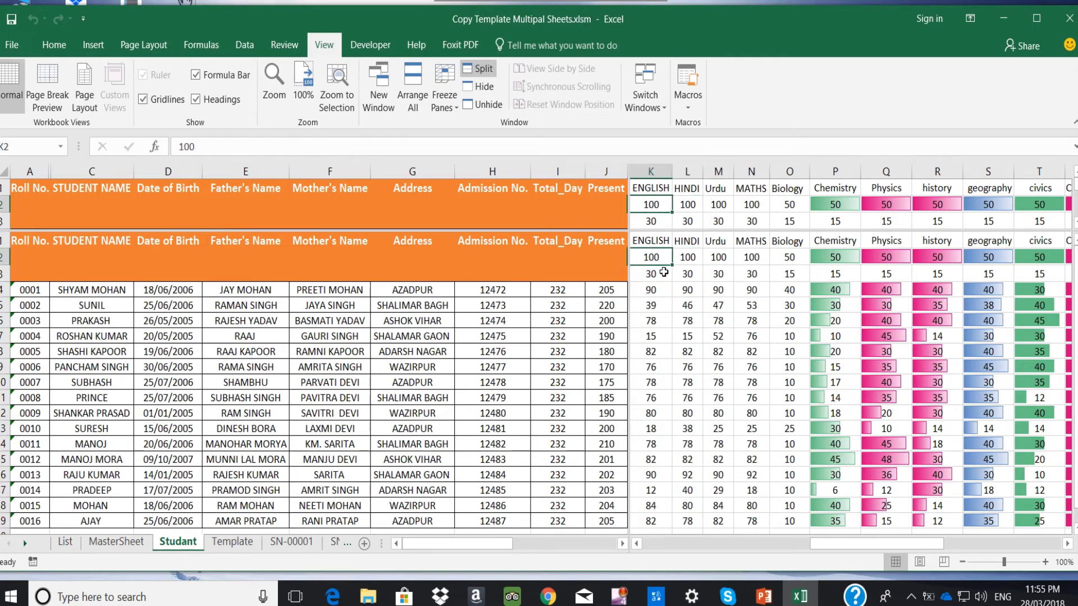
scroll(665, 223, down, 5)
scroll(664, 223, up, 3)
scroll(664, 223, up, 1)
scroll(664, 223, up, 1)
Hide the marks workbook window, then unhide PERSONAL.XLSB and select cell E8 in its blank sheet
click(477, 87)
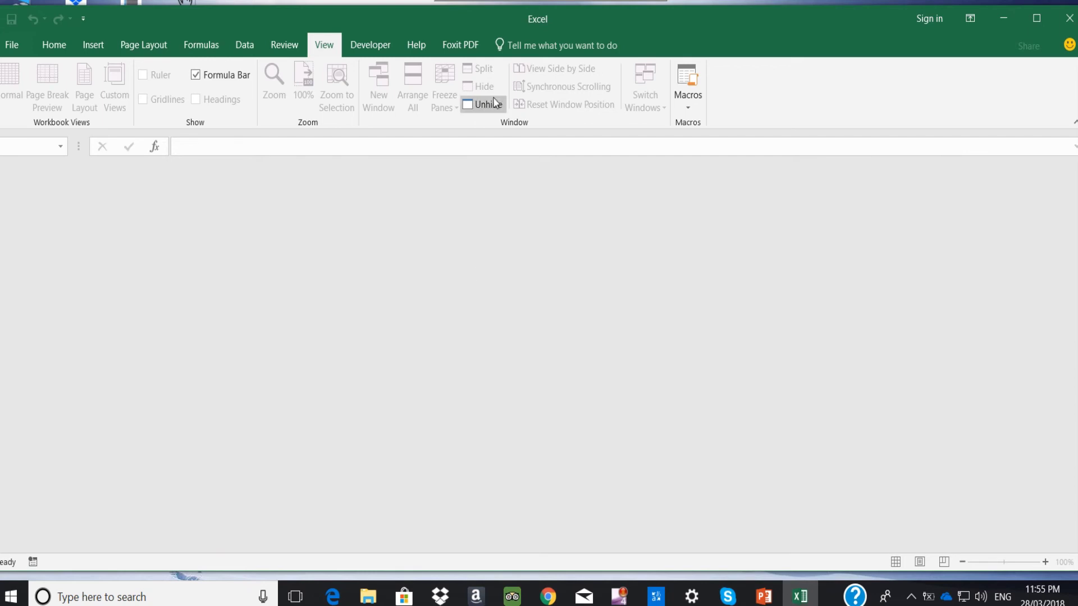
click(484, 104)
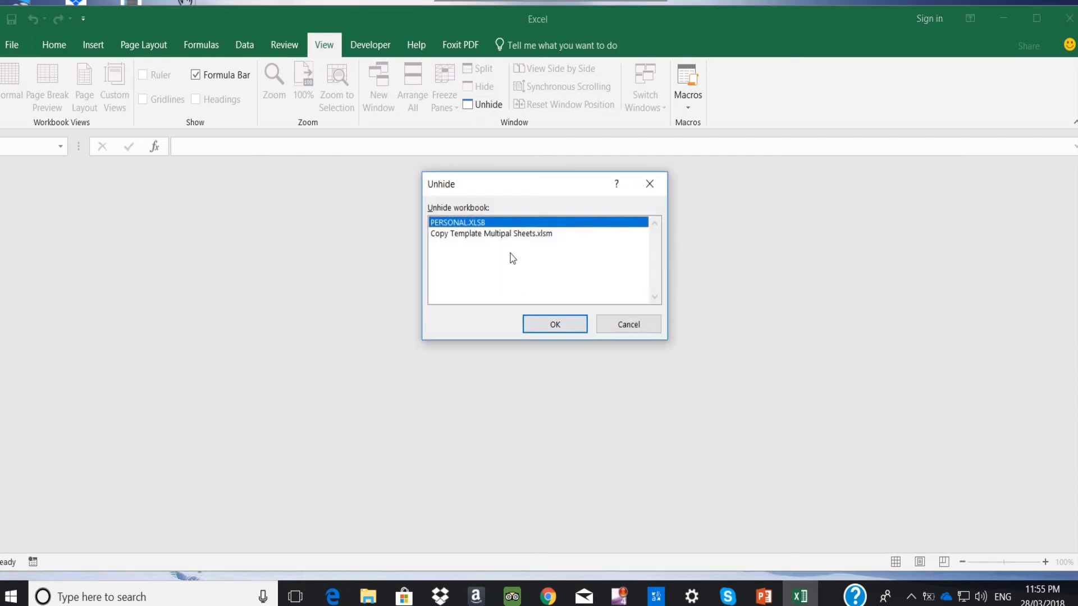
click(548, 331)
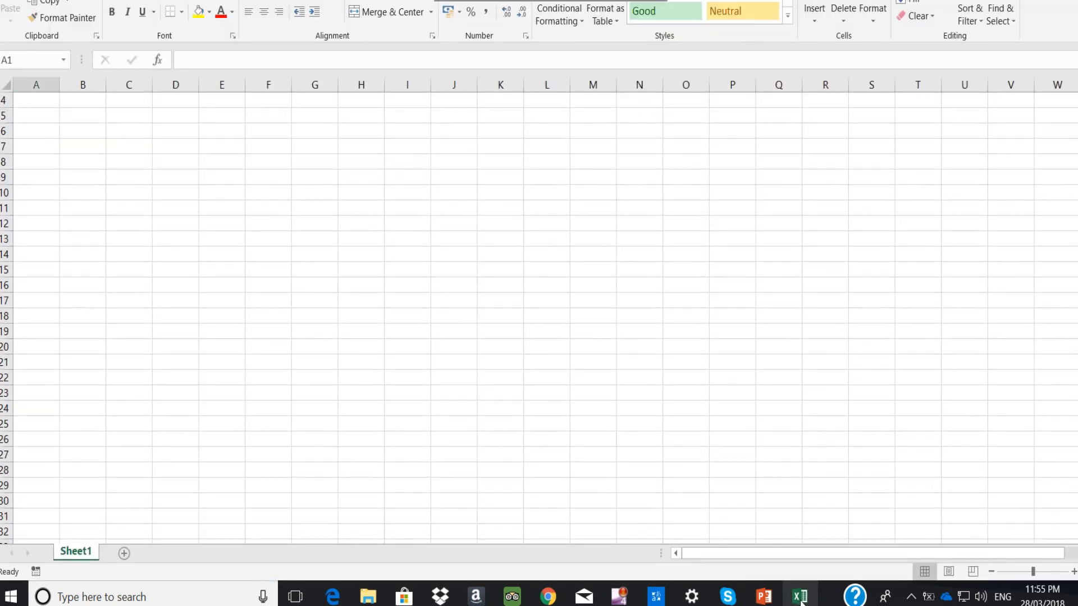
click(224, 163)
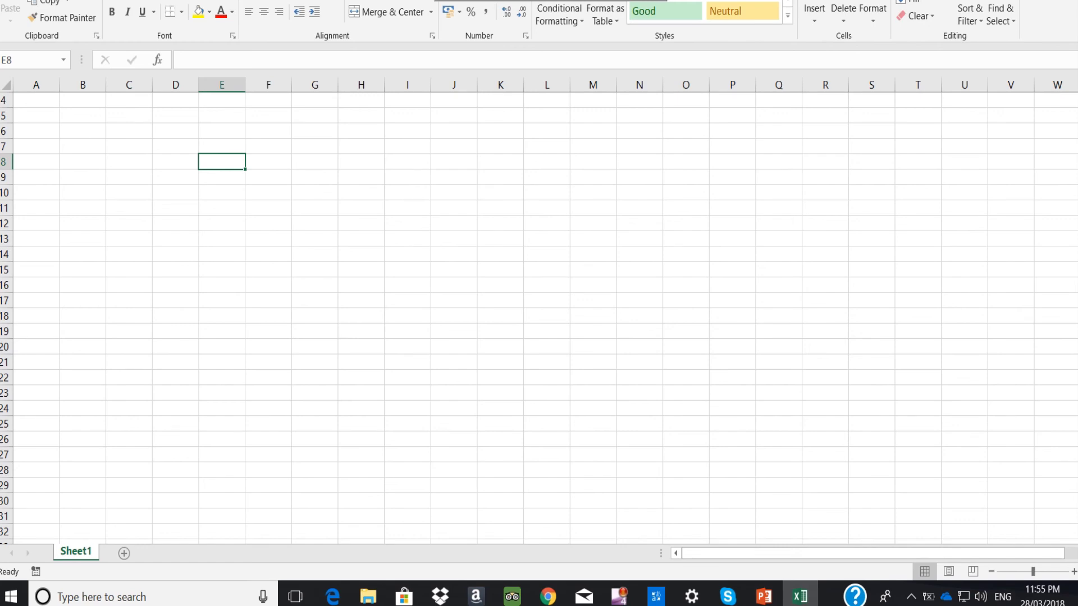
Return to Copy Template Multipal Sheets.xlsm with Ctrl+Tab and move from K10 two cells right
key(ctrl+Tab)
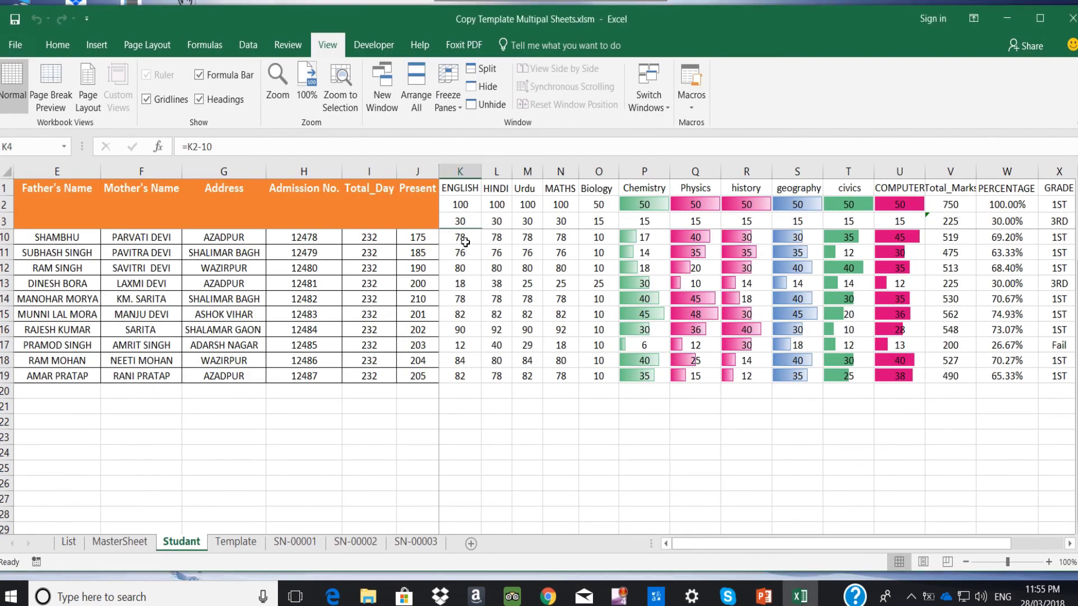
click(466, 239)
key(Right)
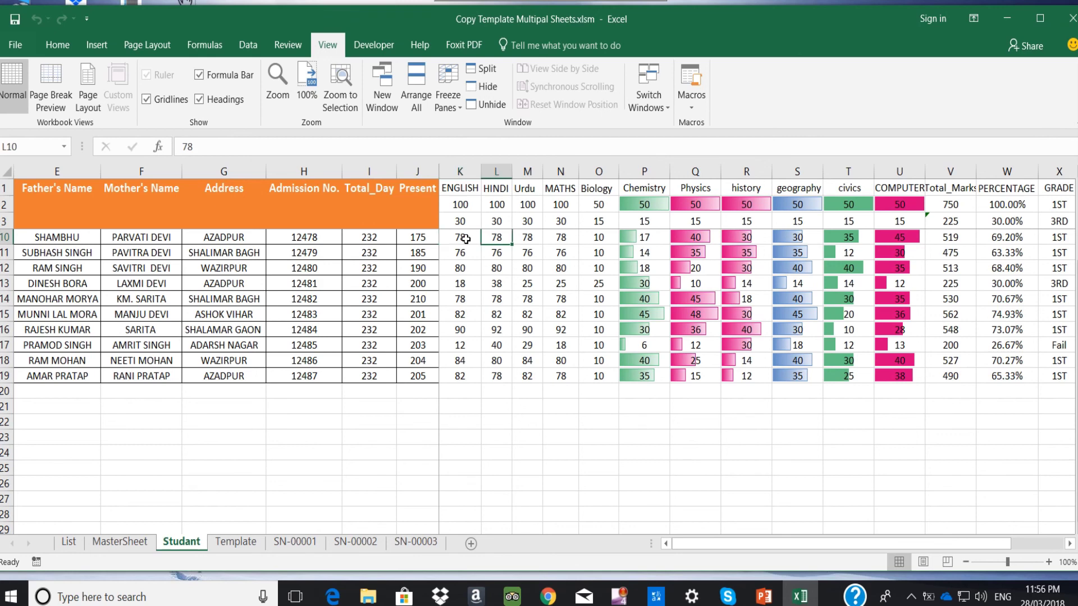
key(Right)
key(Right)
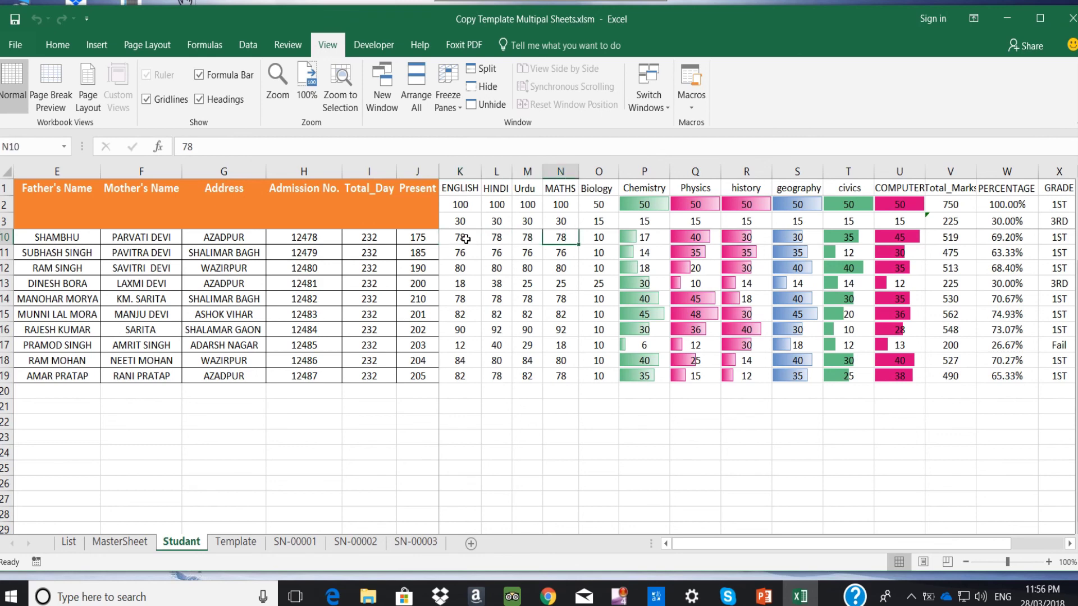